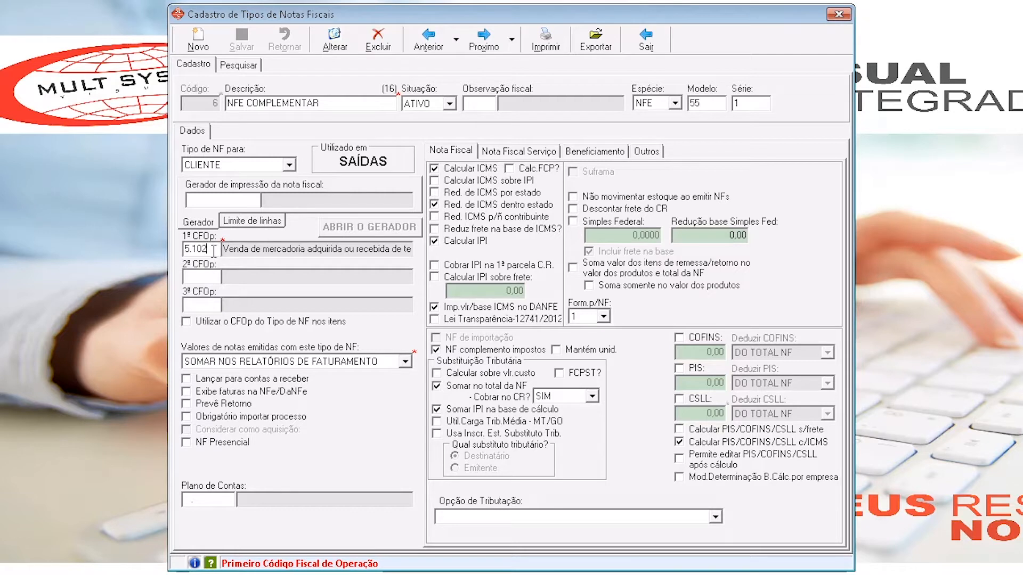
- Check the first CFOP and the Calcular ICMS and Calcular IPI options of the NFE COMPLEMENTAR note type
left_click_drag(211, 252, 179, 252)
left_click(212, 251)
left_click(481, 166)
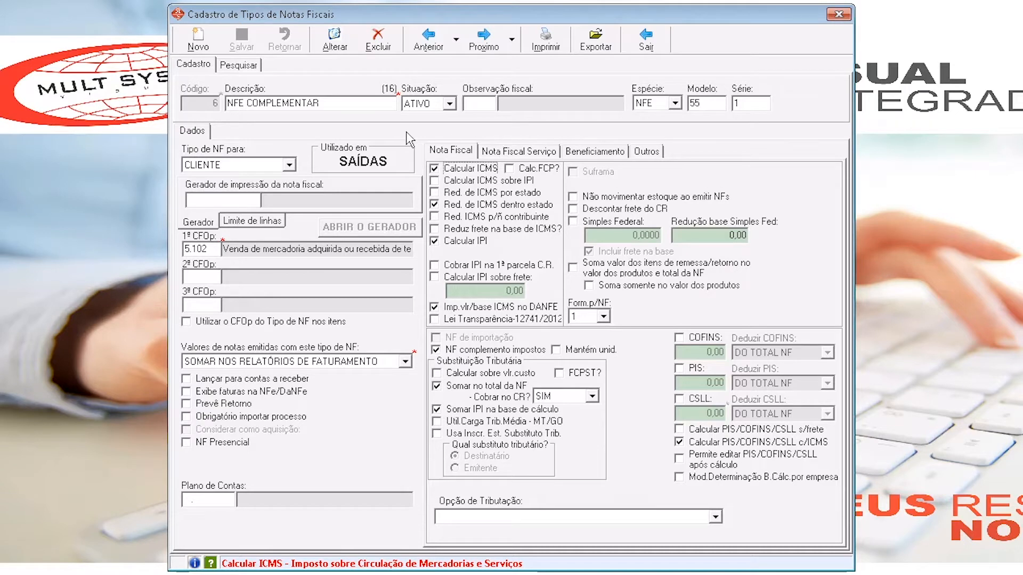
left_click(479, 243)
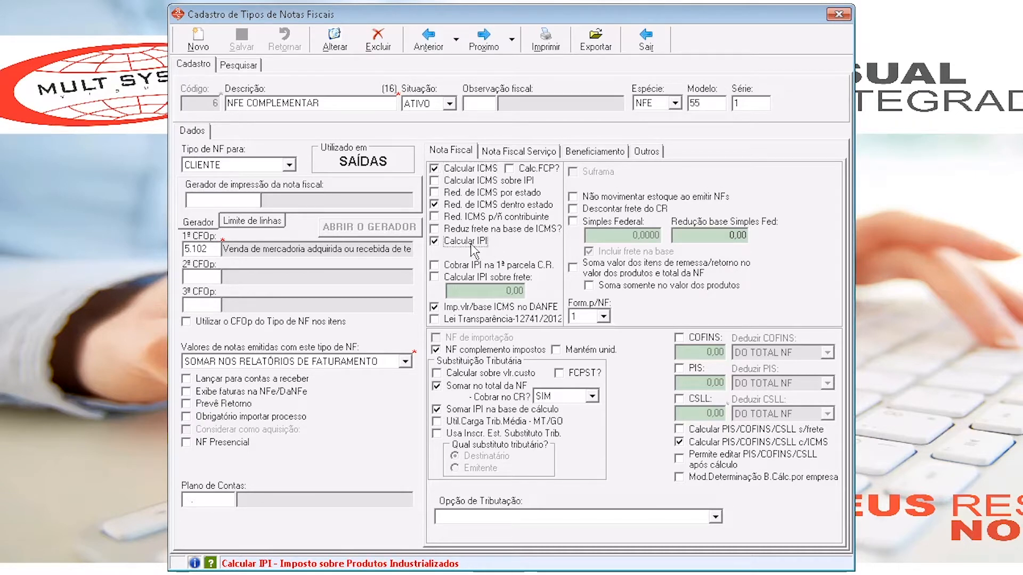
left_click(482, 246)
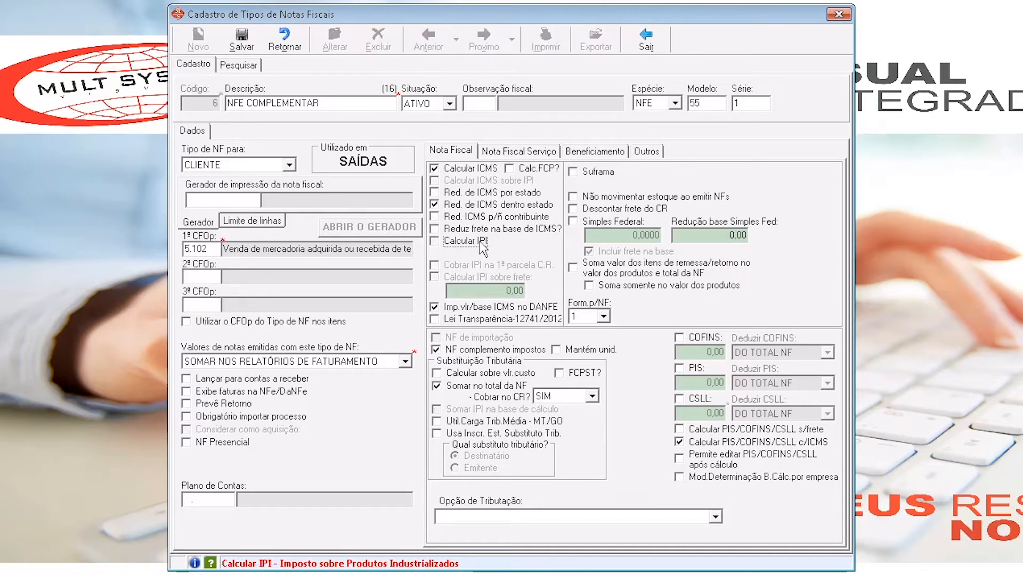
left_click(483, 246)
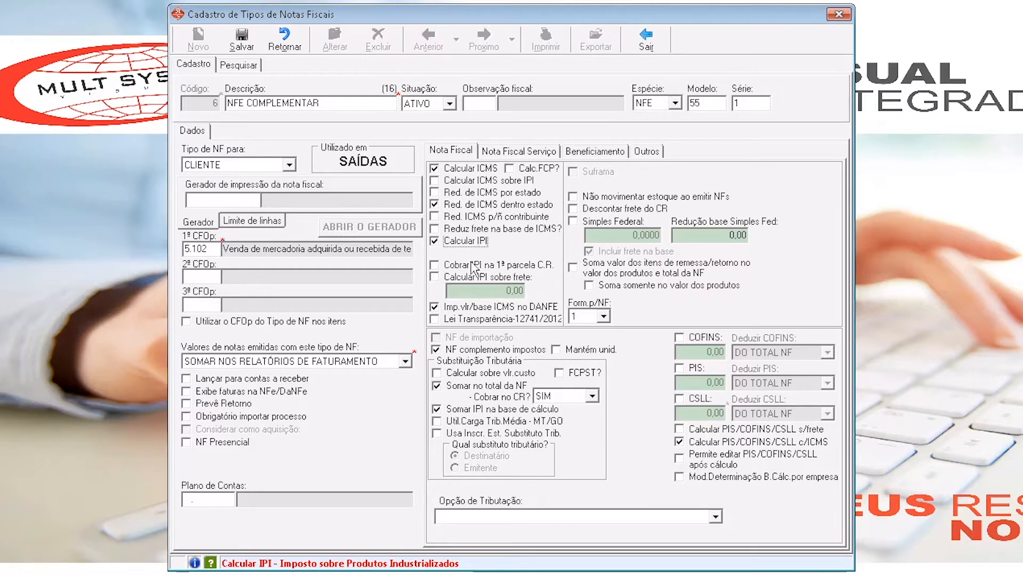
- Save the NFE COMPLEMENTAR note type with NF complemento impostos enabled and close its registration
left_click(476, 352)
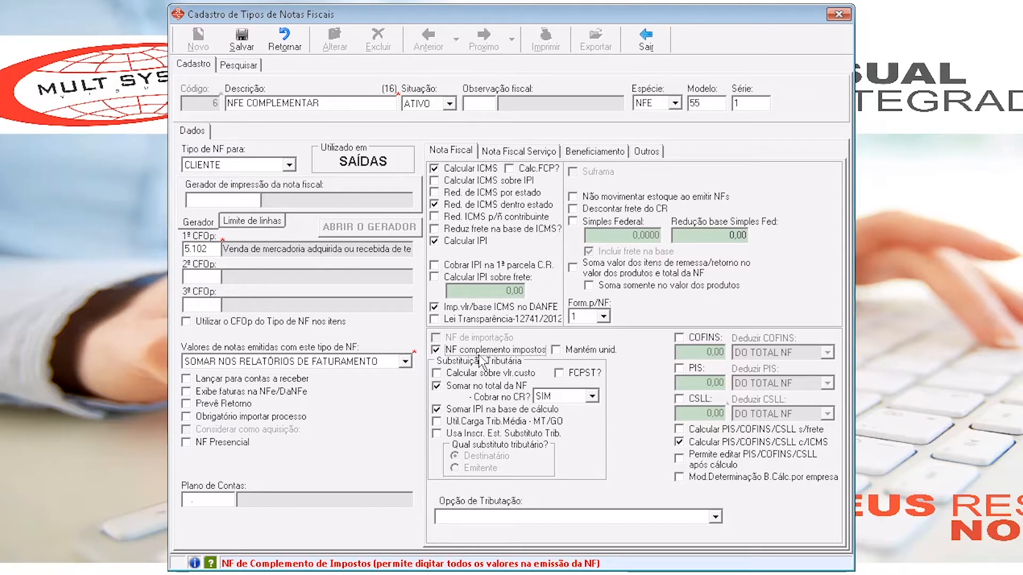
left_click(241, 40)
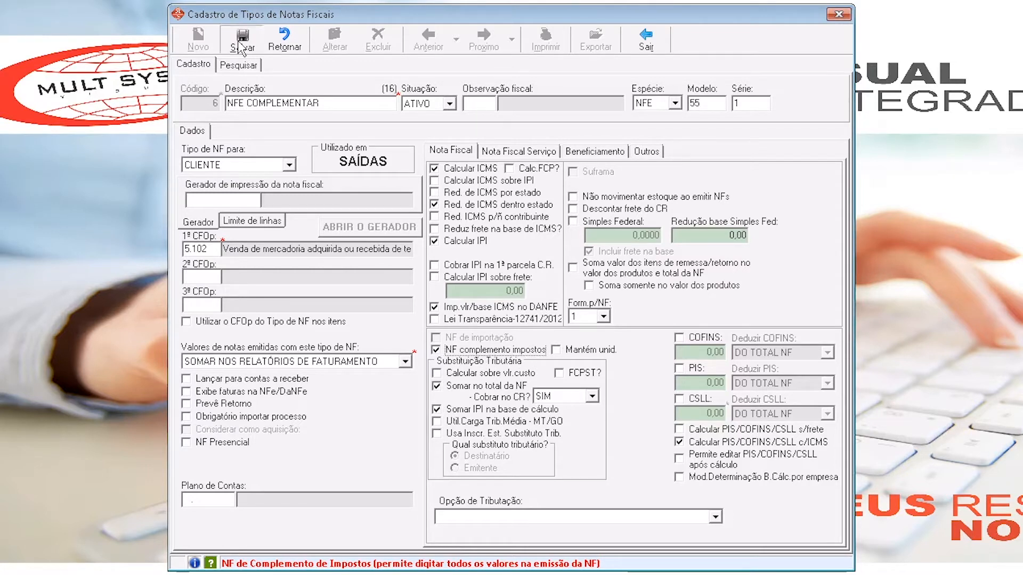
left_click(646, 38)
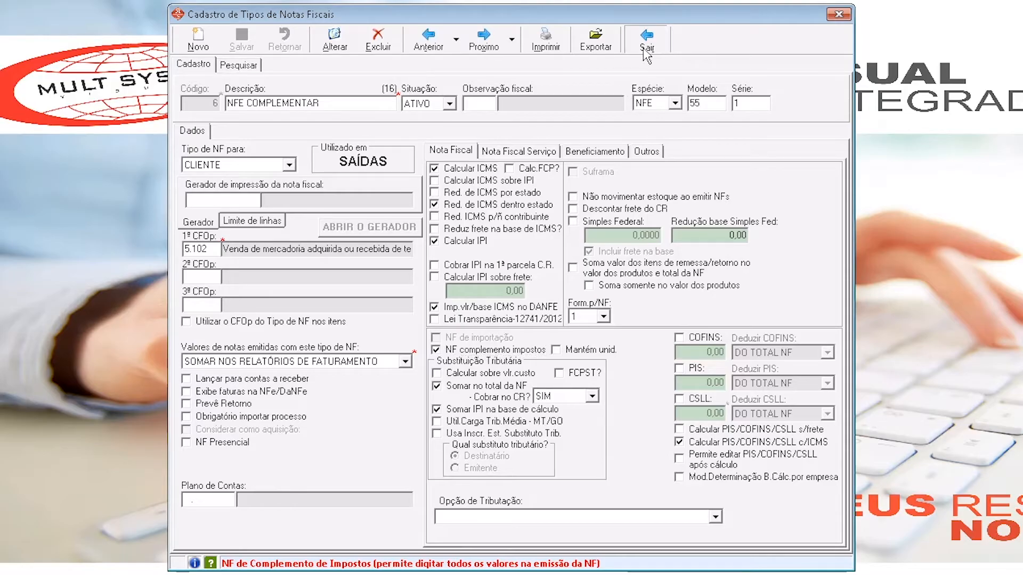
- Start a new invoice and set its note type to code 6, NFE COMPLEMENTAR
left_click(205, 41)
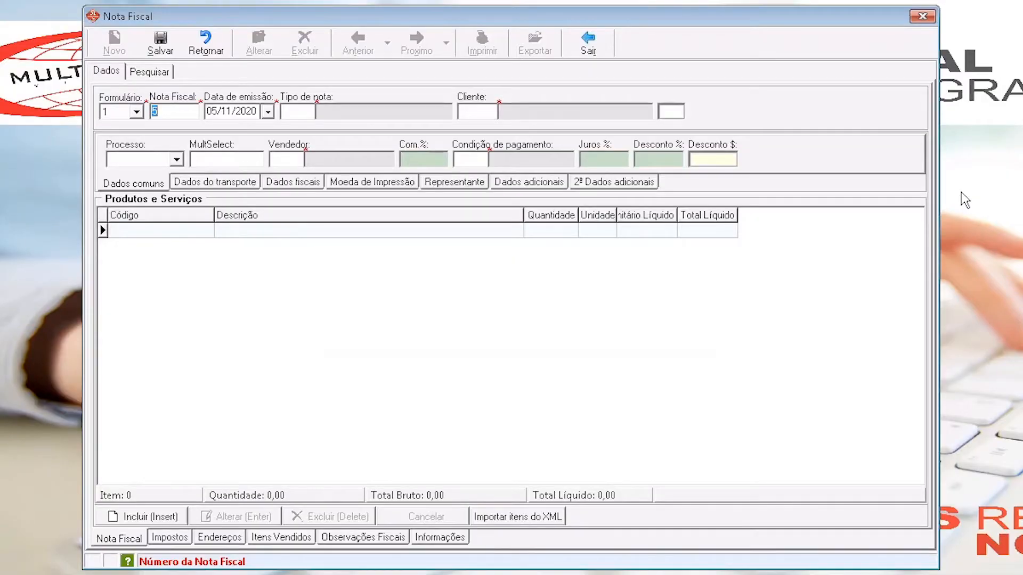
left_click(298, 111)
type("6")
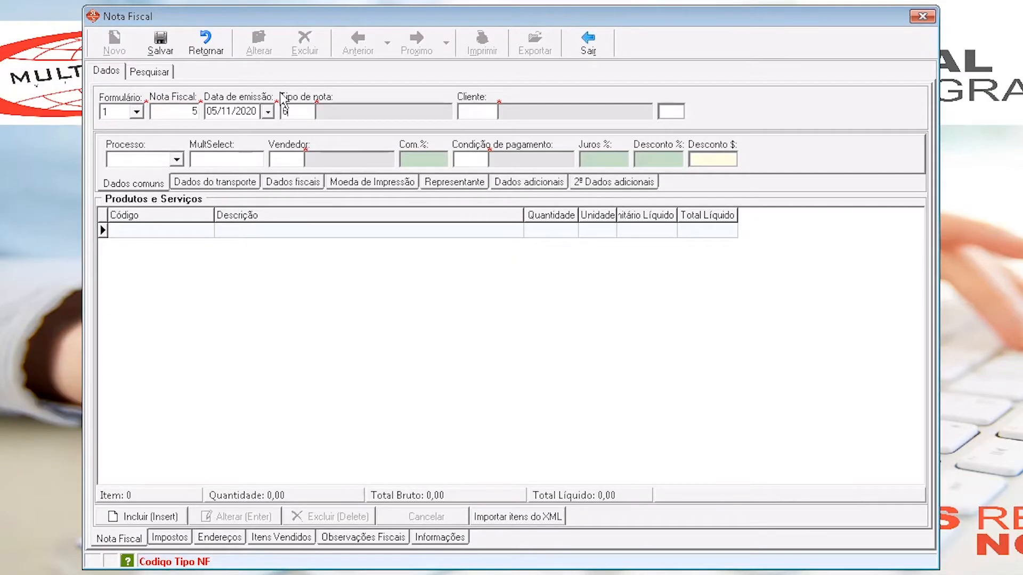
key("Tab")
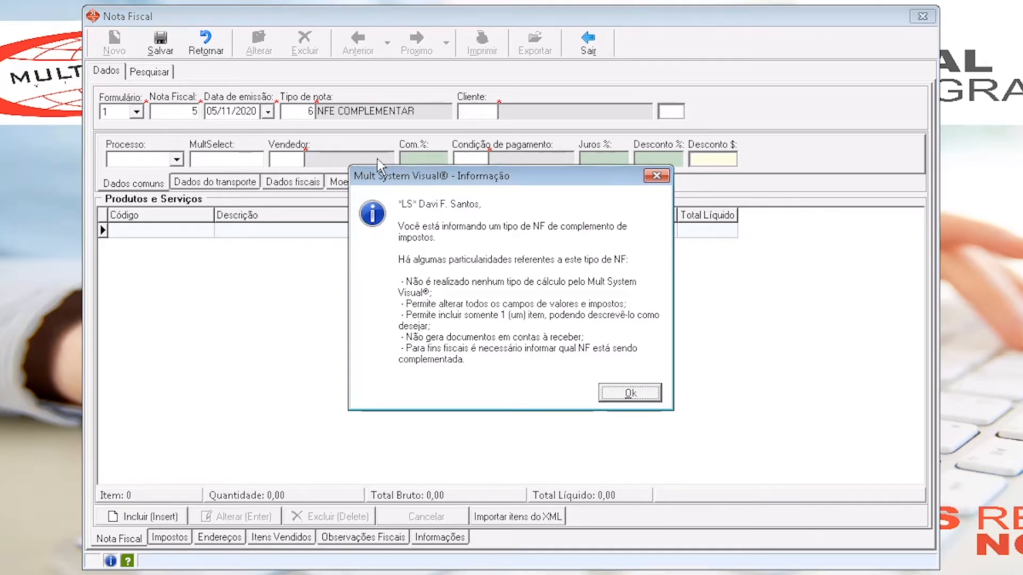
- Read each rule listed in the notice about tax-complement invoices and acknowledge the notice
left_click(449, 241)
left_click(632, 259)
left_click(435, 293)
left_click_drag(435, 293, 398, 281)
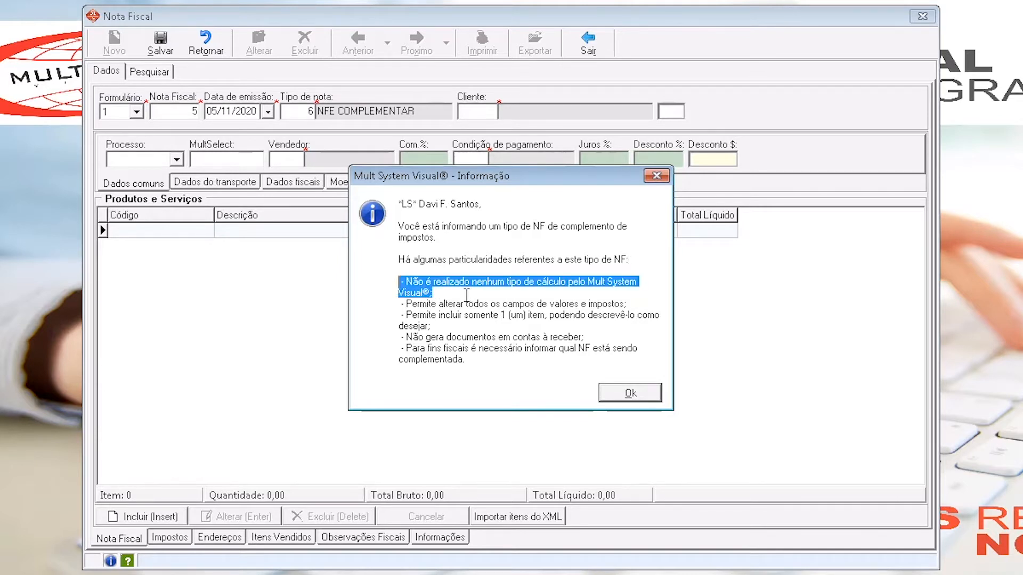
left_click(448, 292)
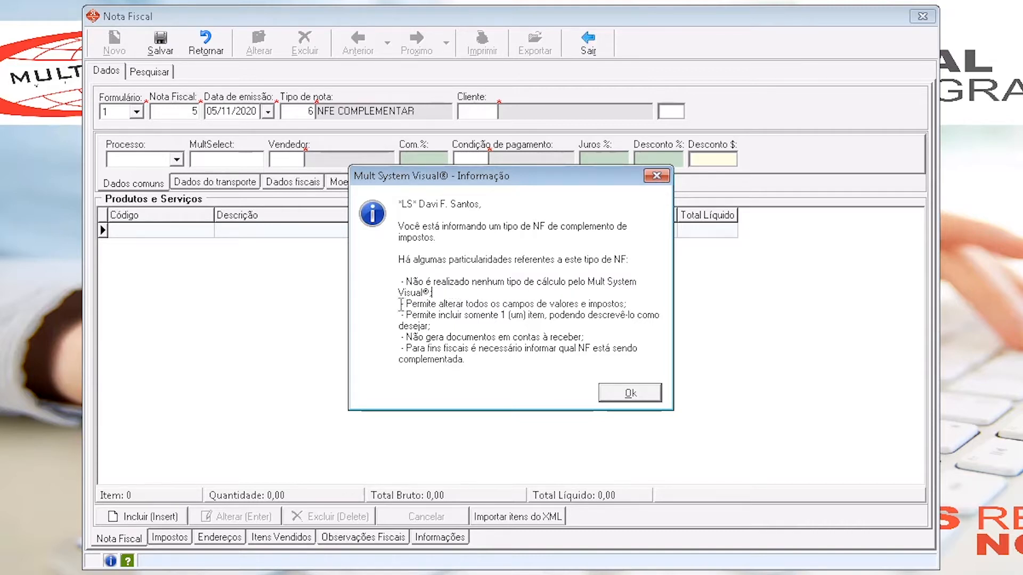
left_click_drag(402, 303, 635, 305)
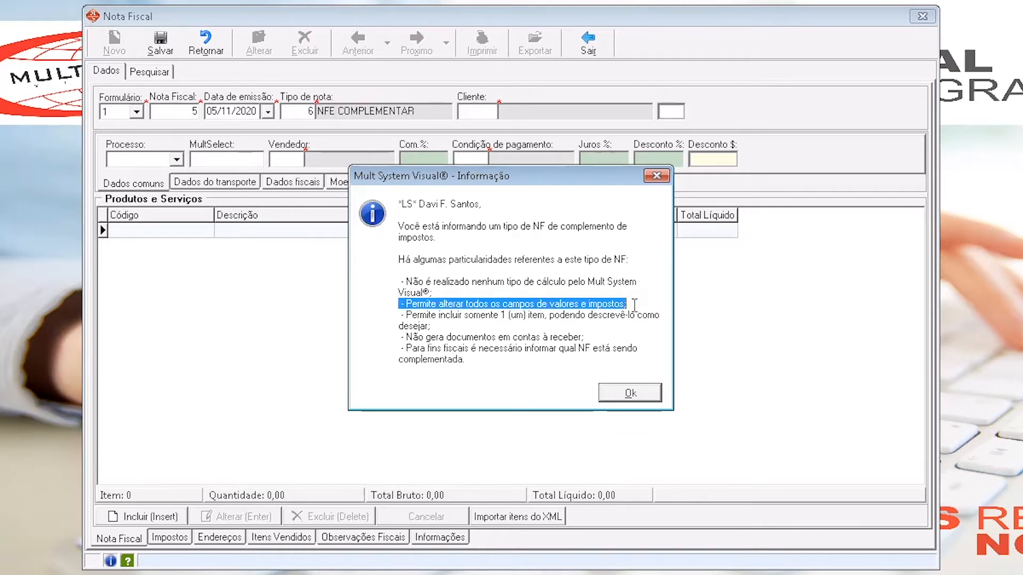
left_click(635, 304)
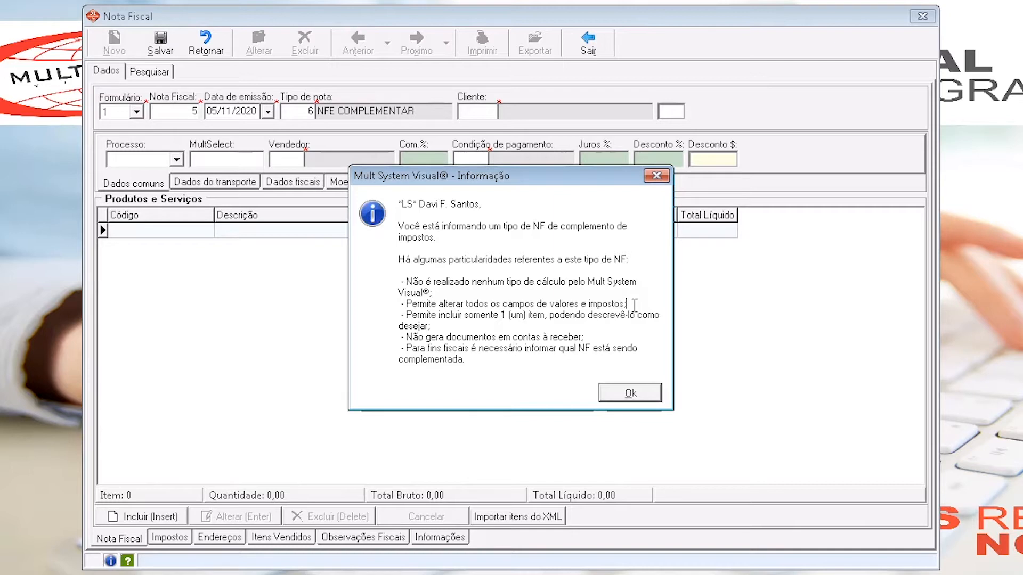
left_click(401, 316)
left_click_drag(407, 315, 451, 326)
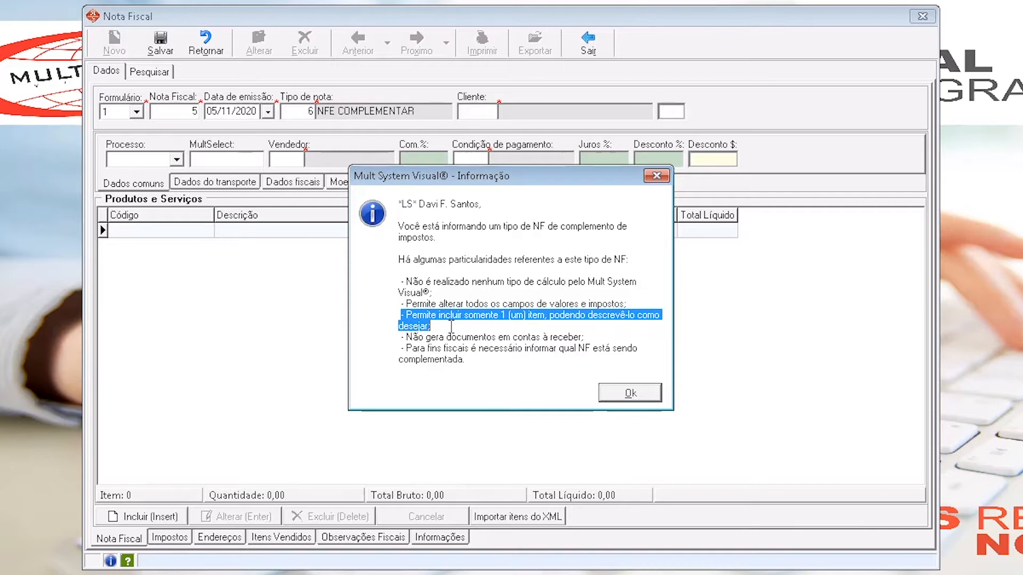
left_click(449, 326)
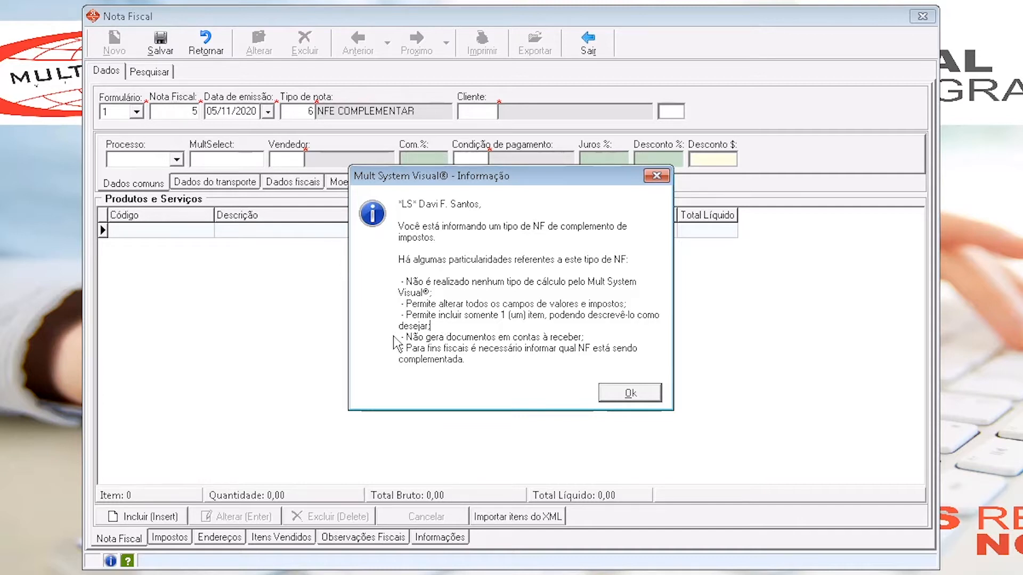
left_click_drag(399, 338, 592, 335)
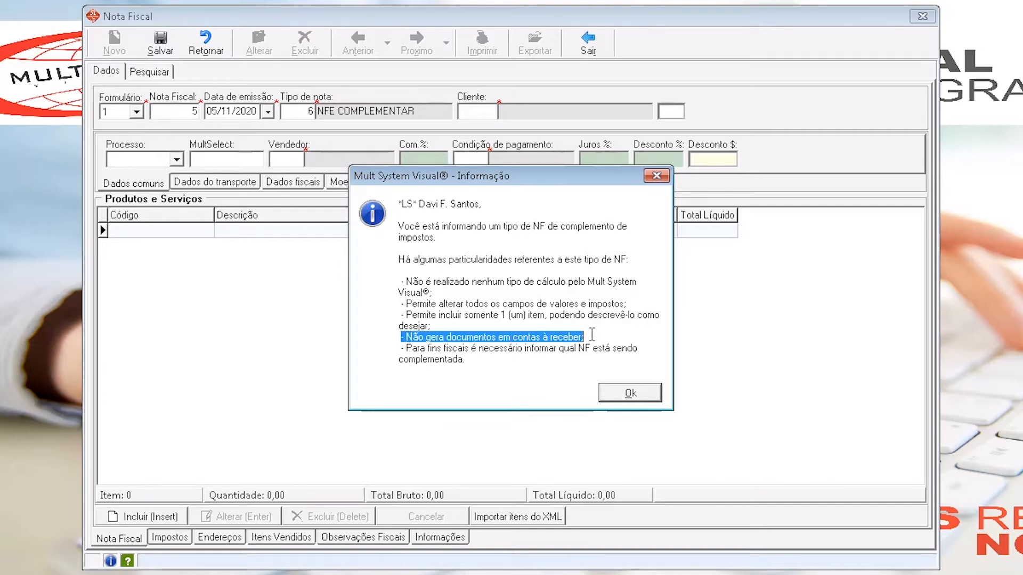
left_click(592, 336)
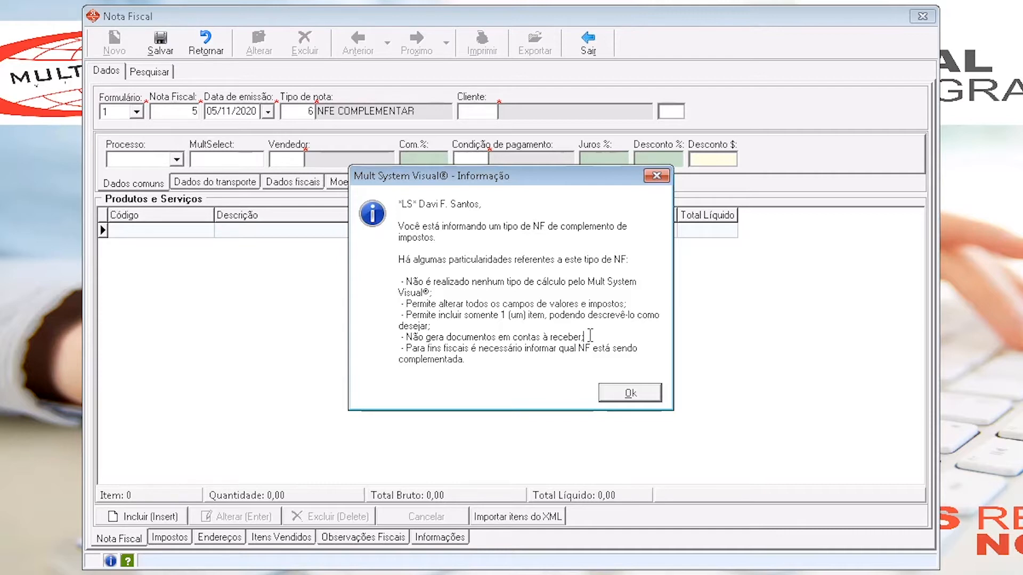
left_click_drag(403, 349, 473, 363)
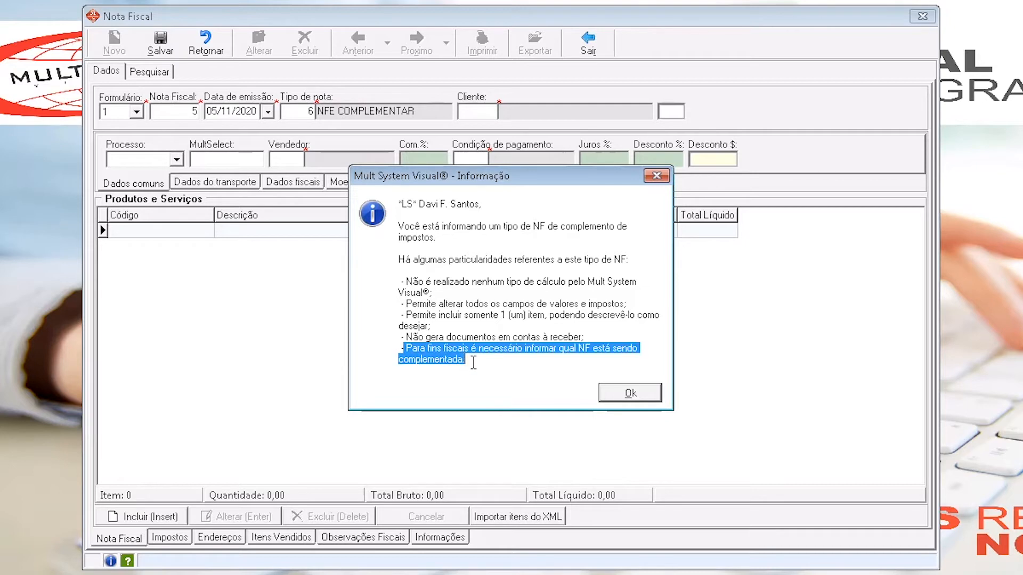
left_click(481, 361)
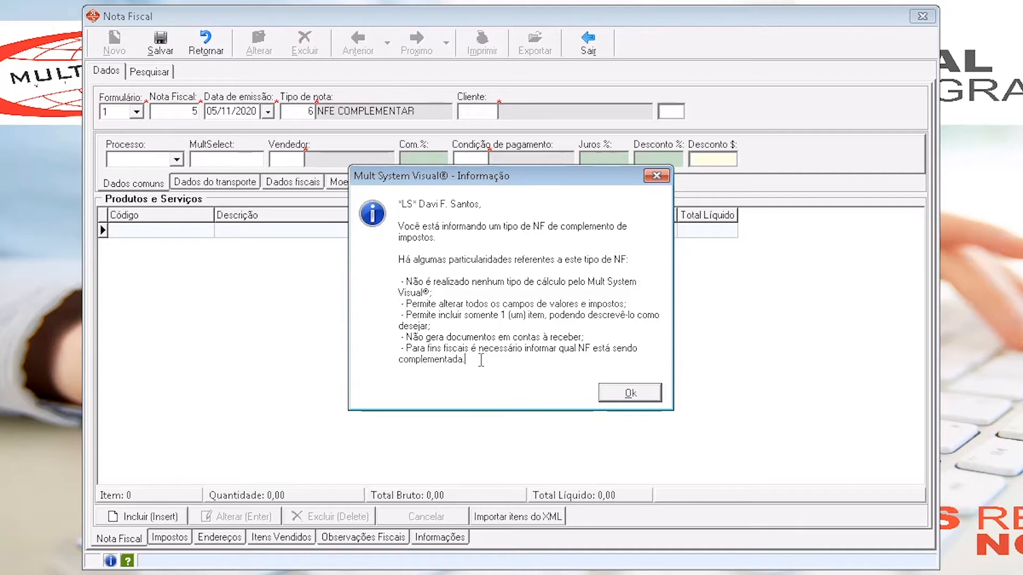
left_click(621, 393)
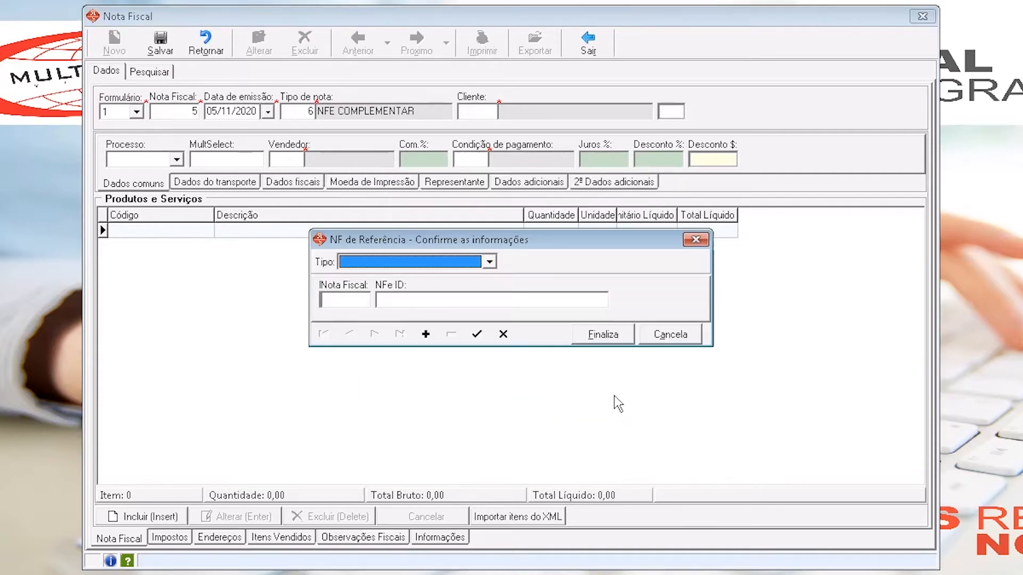
- Fill in the reference invoice with type NFE, form 1 and invoice number 1
left_click(411, 261)
left_click(381, 277)
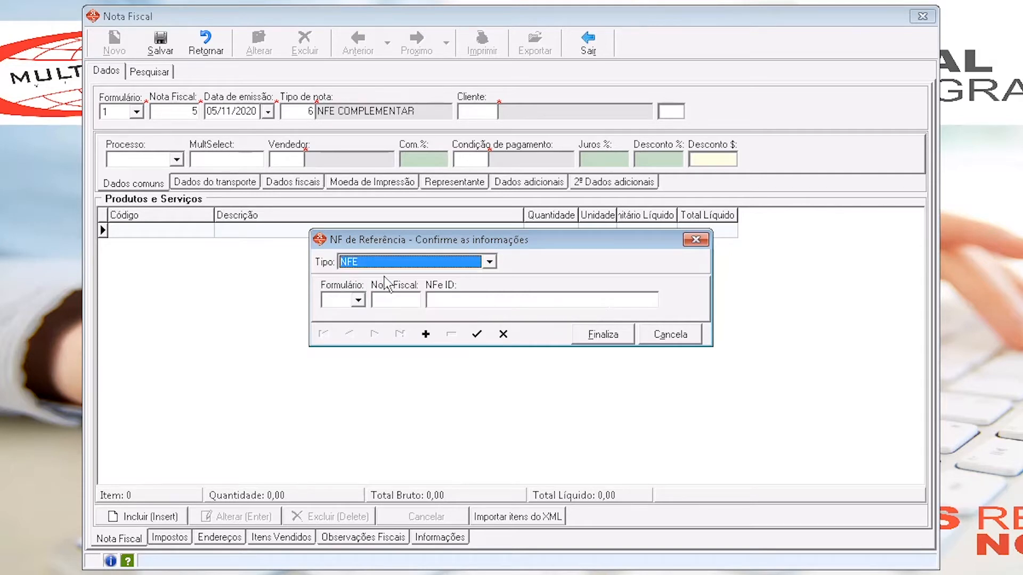
left_click(358, 300)
left_click(327, 314)
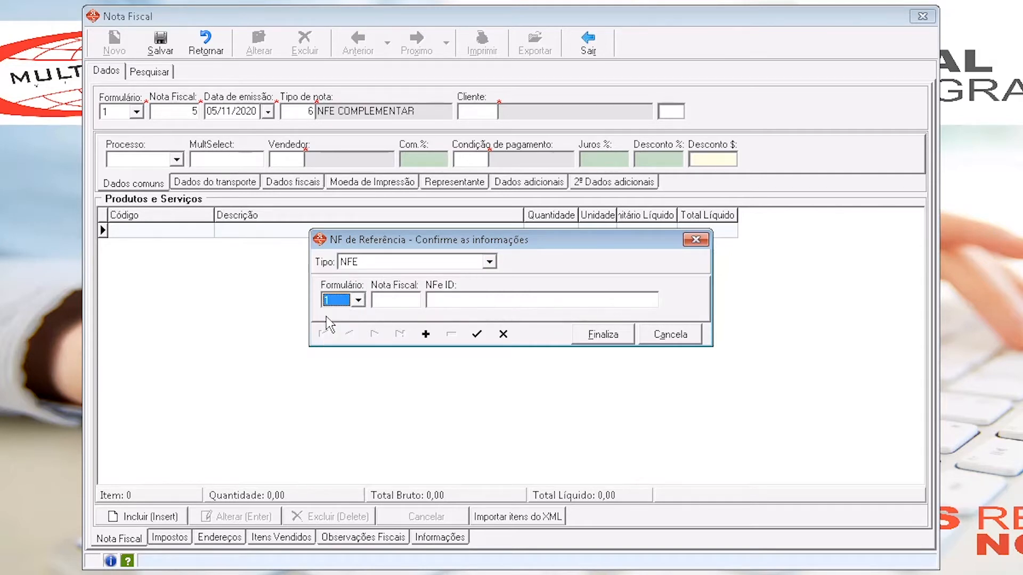
left_click(390, 302)
type("1")
key("Tab")
- Check the reference invoice's NFe ID, confirm the record and finalize the reference information
left_click(501, 303)
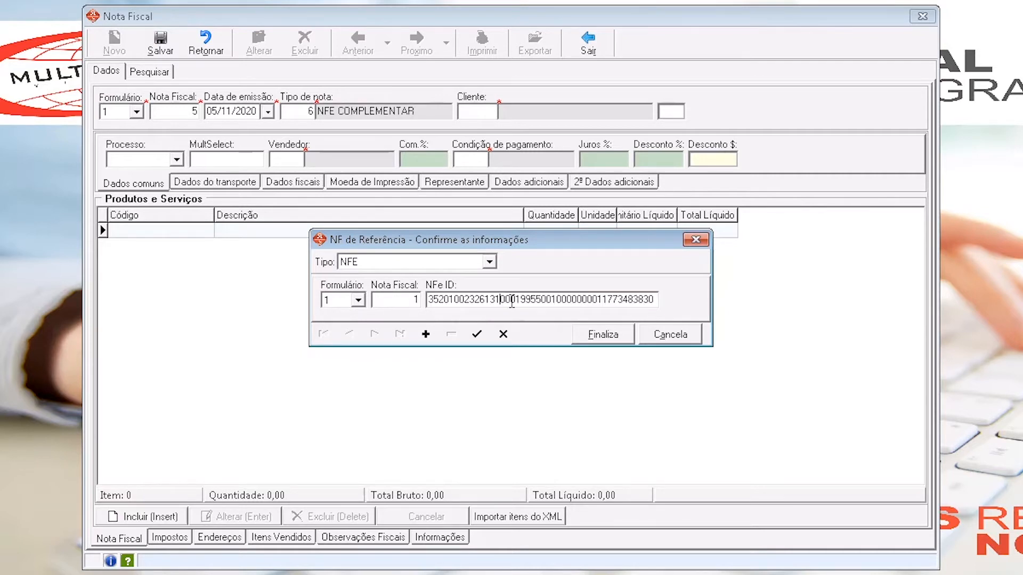
left_click_drag(525, 300, 435, 298)
left_click(485, 302)
left_click(479, 342)
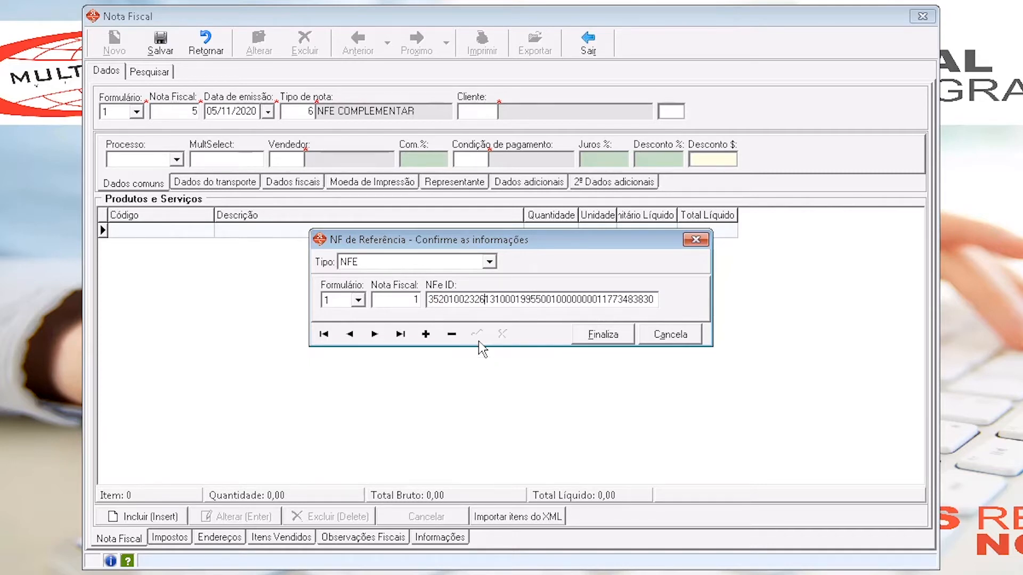
left_click(613, 340)
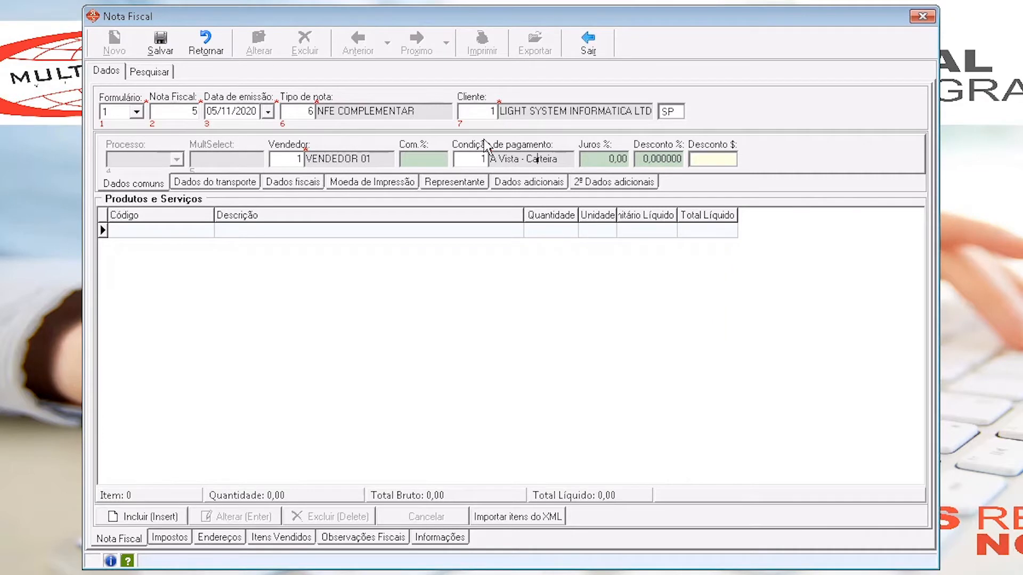
- Review the invoice's client and payment terms, and select SEM TRANSPO as the freight responsibility in the transport data
left_click(520, 111)
key("Right")
left_click_drag(496, 158, 556, 160)
left_click(238, 190)
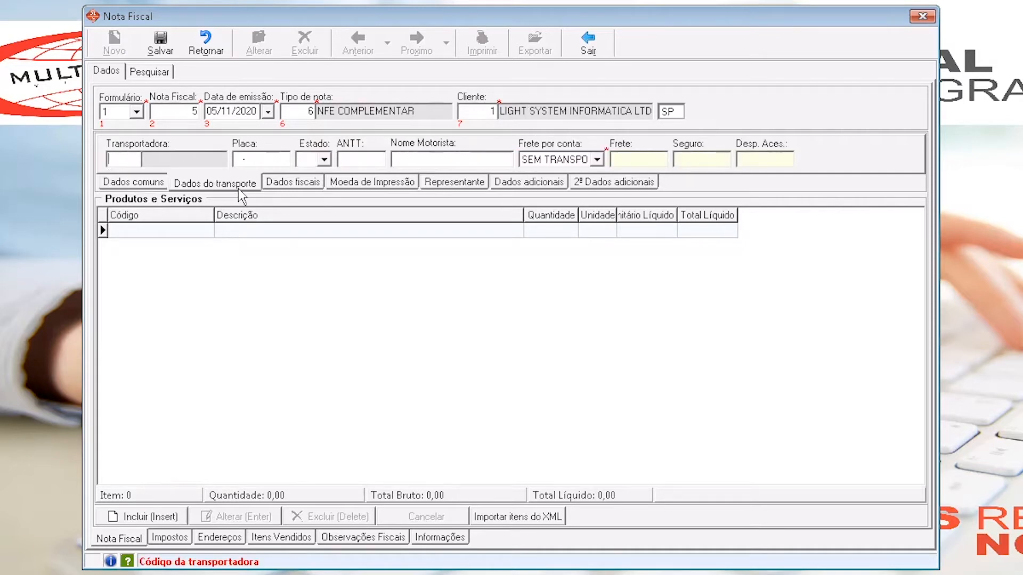
left_click(564, 160)
left_click(559, 228)
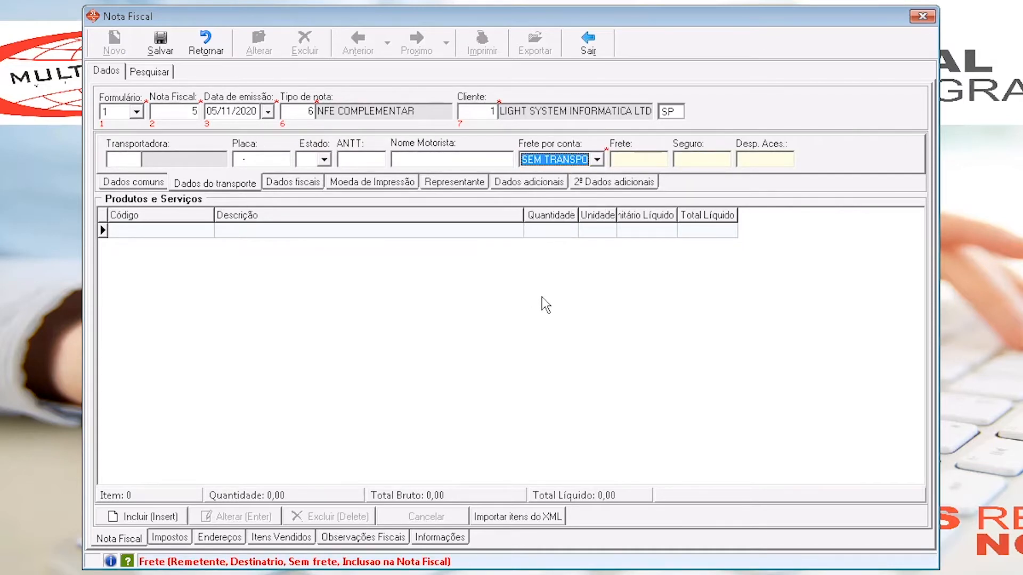
- Add an item to the invoice with product code COMPL, loading its tax-complement description
left_click(136, 517)
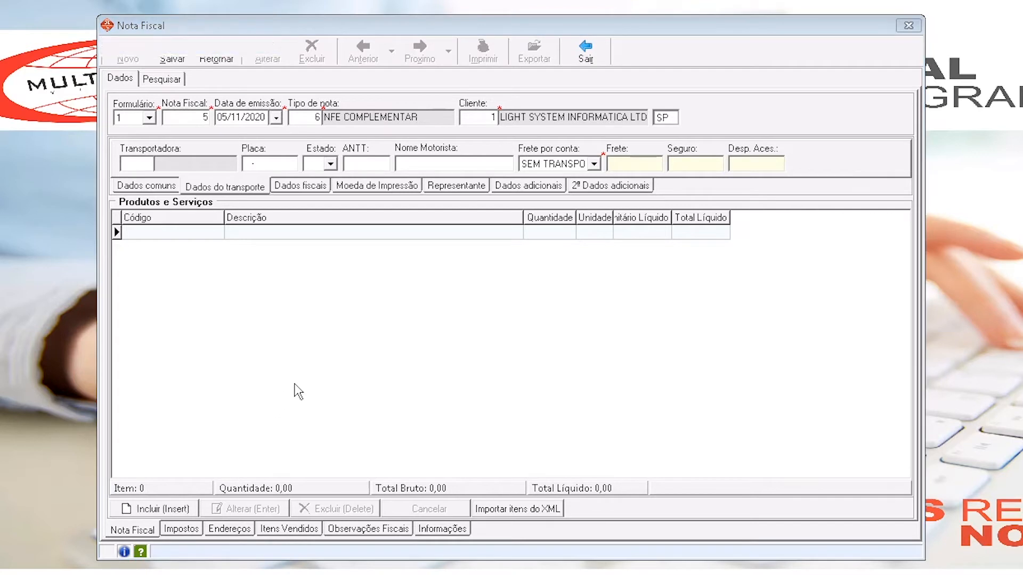
type("COMPL")
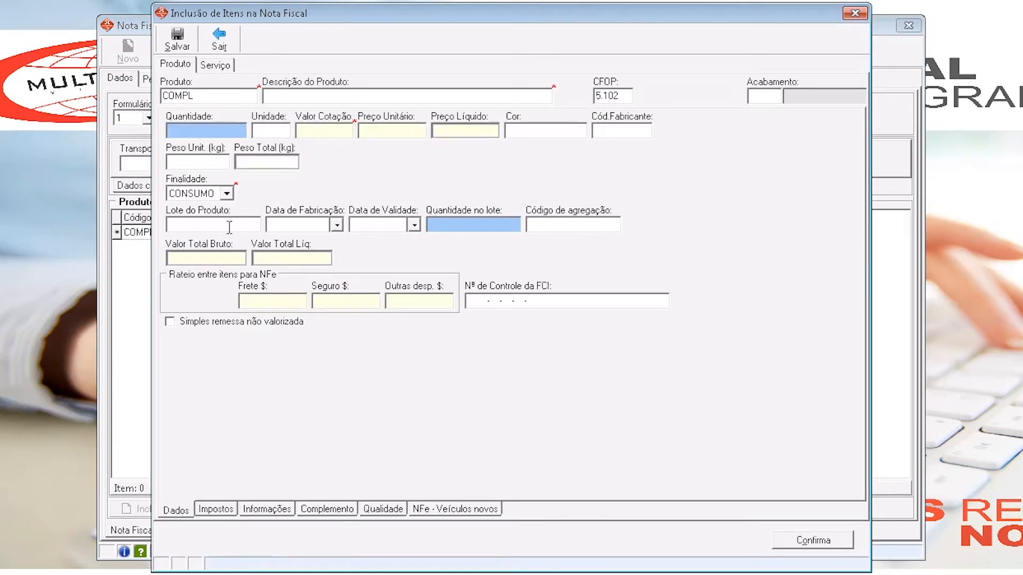
left_click(212, 136)
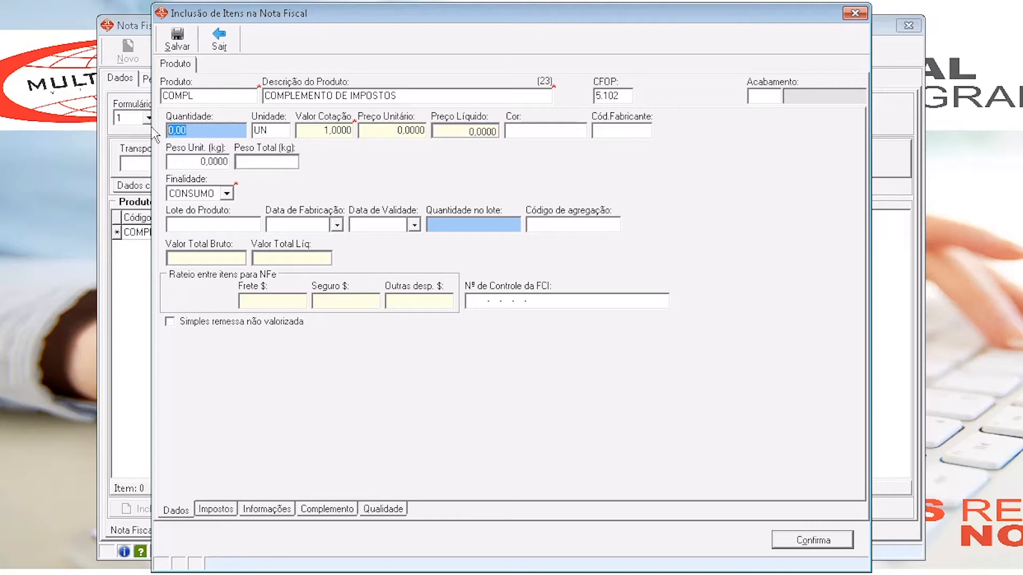
- Examine the unit price and quantity fields of the COMPL item
left_click(407, 130)
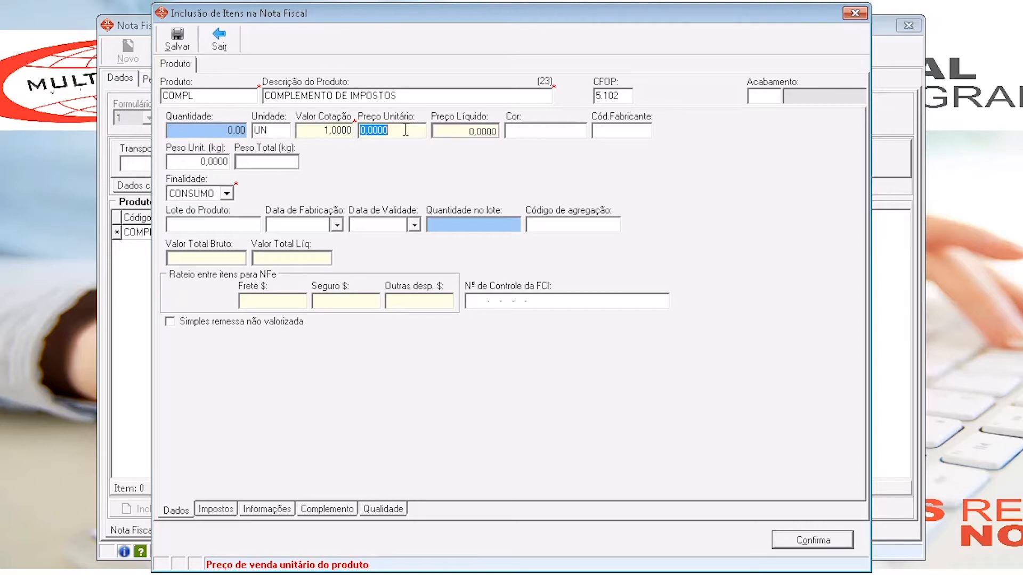
left_click(397, 130)
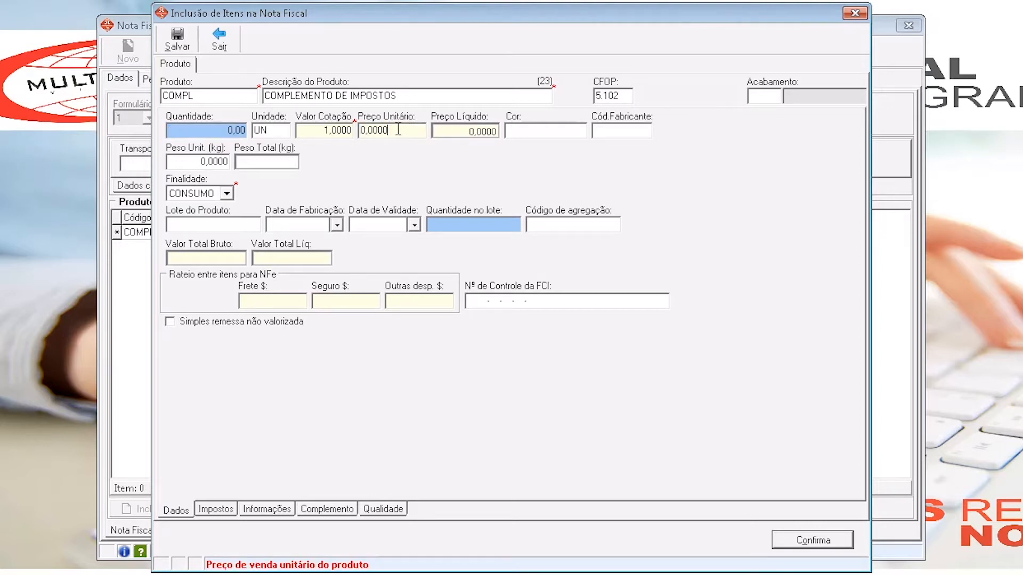
left_click(194, 130)
left_click(407, 131)
- In the COMPL item's tax data, set the ICMS calculation base to 1000 and the ICMS value to 180
left_click(215, 509)
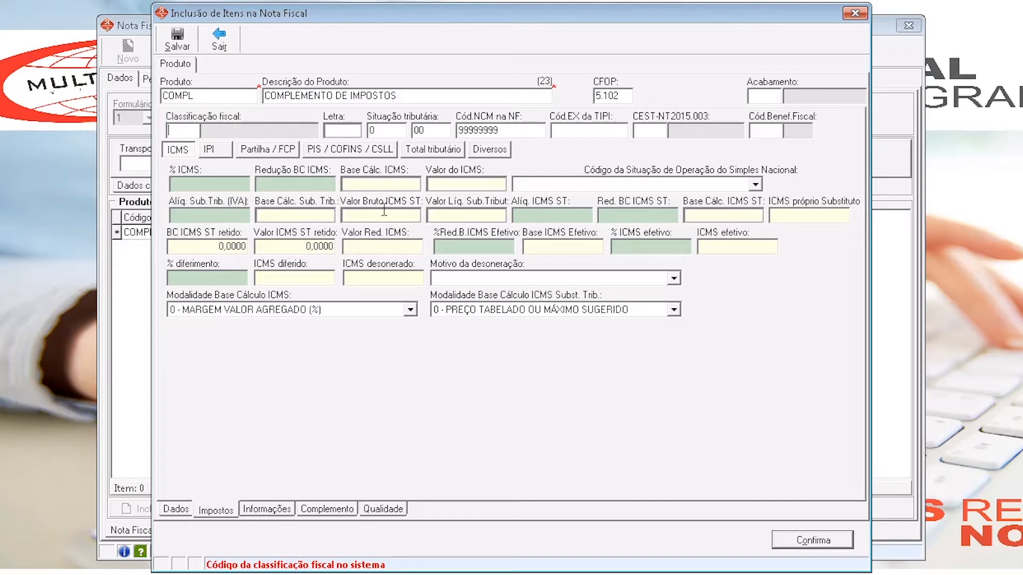
left_click(358, 184)
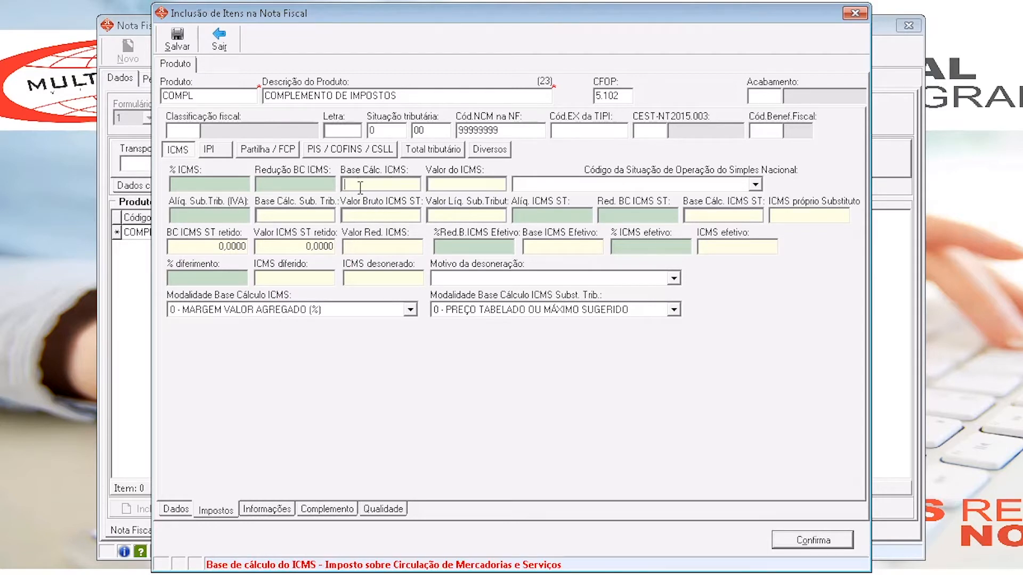
left_click(463, 186)
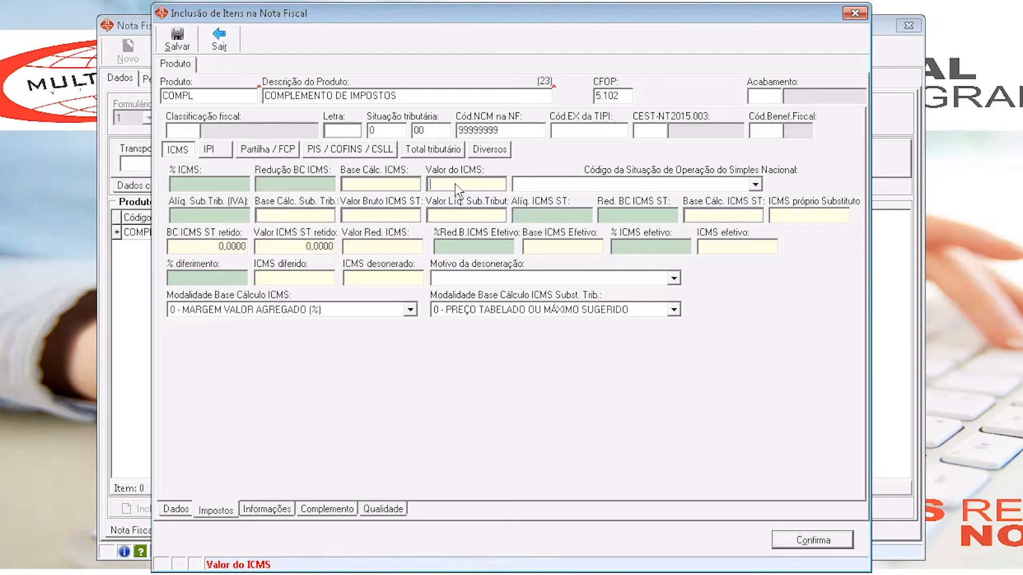
left_click(206, 184)
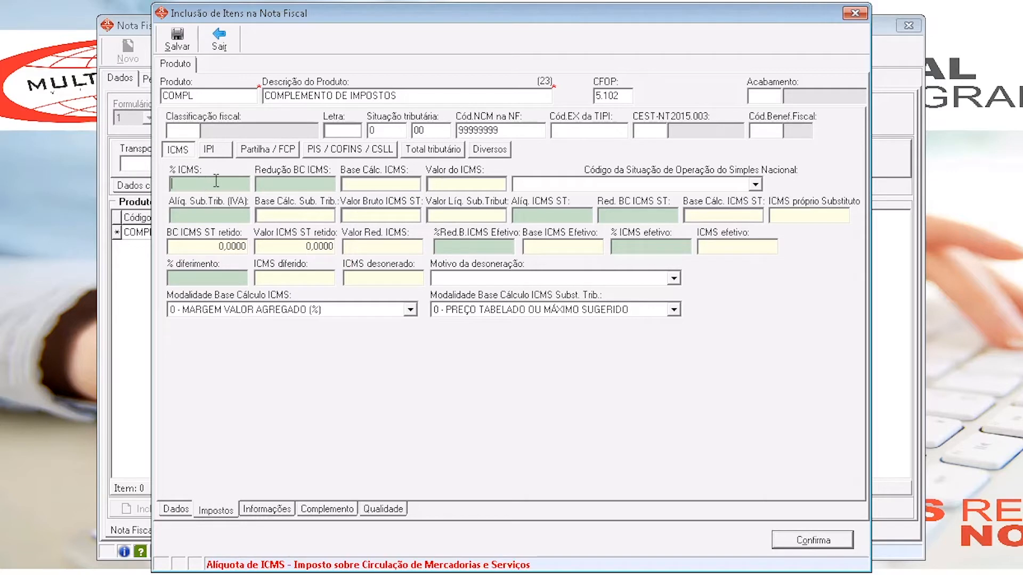
left_click(383, 183)
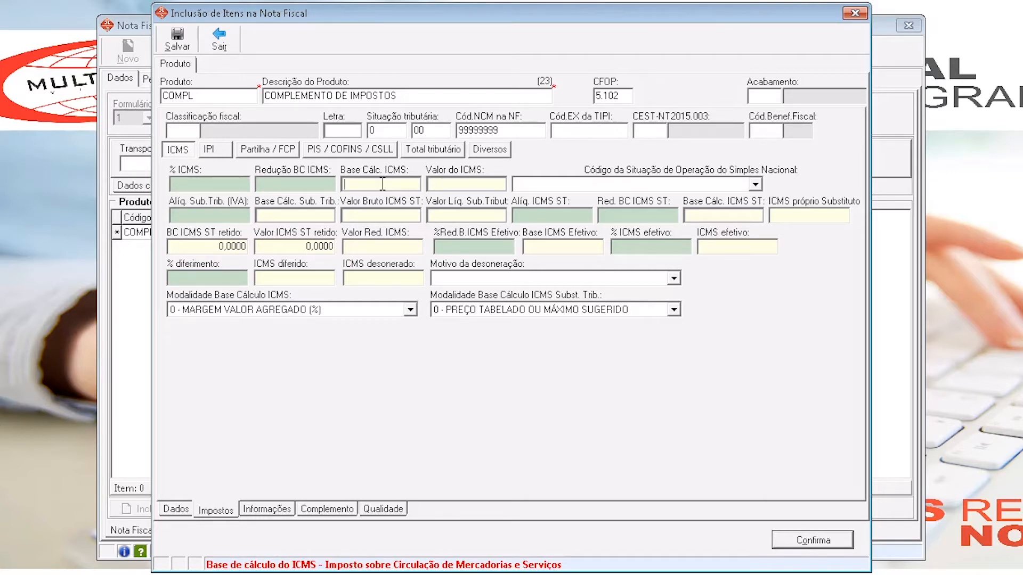
type("1000")
key("Tab")
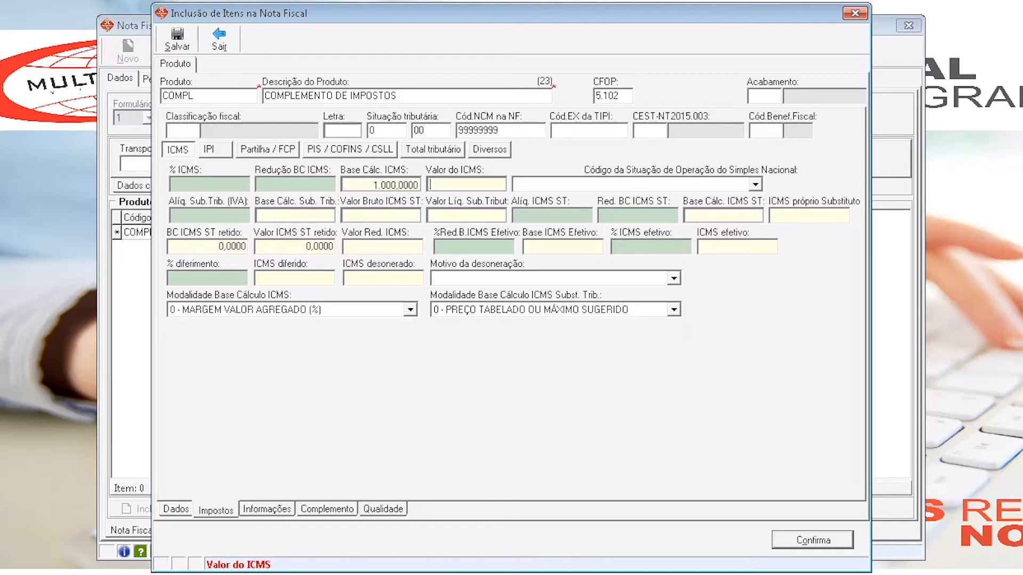
type("180")
key("Tab")
- Set the COMPL item's ICMS rate to 18% and select 900-OUTROS as its Simples Nacional operation code
left_click(209, 183)
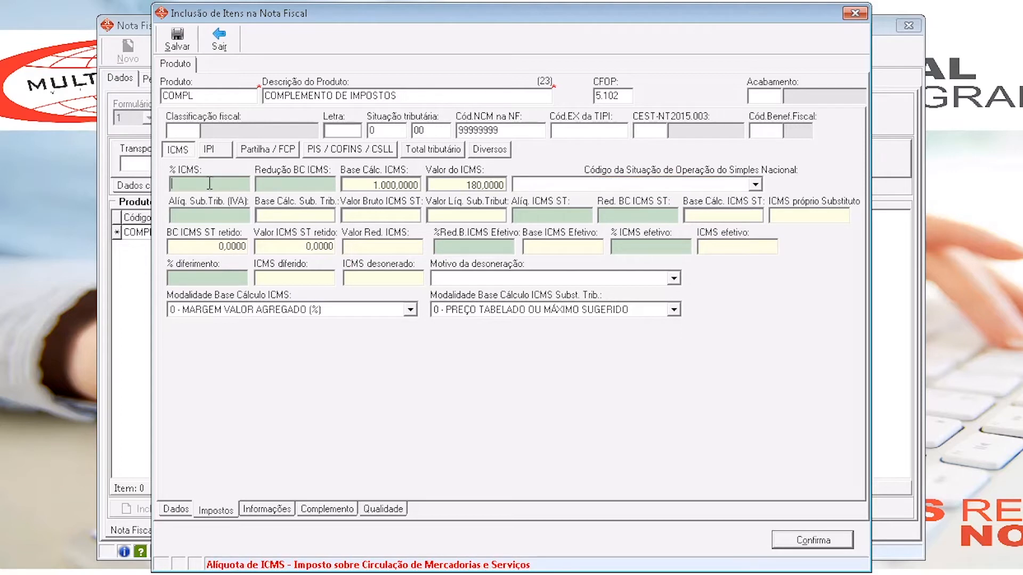
type("18")
key("Tab")
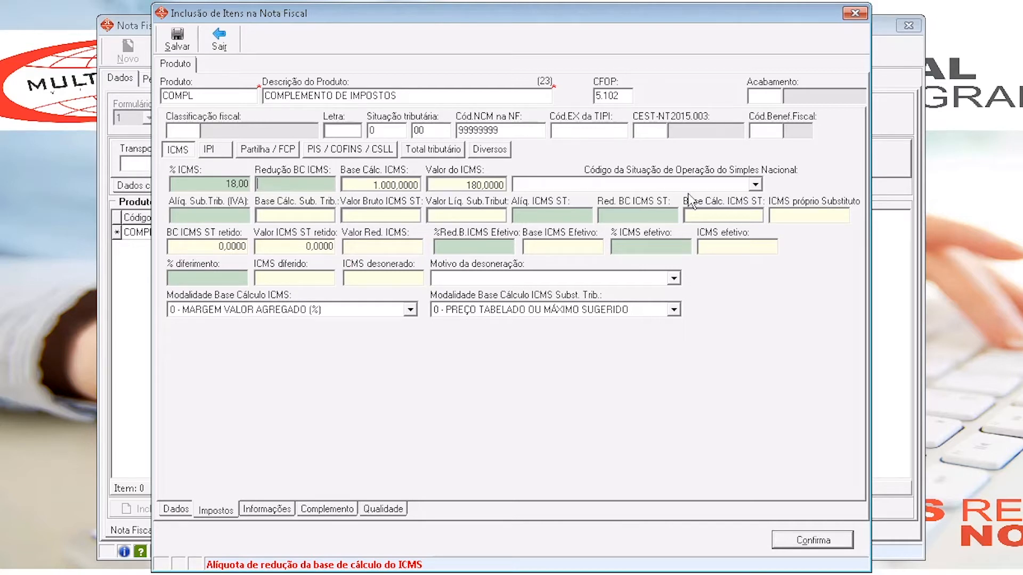
left_click(754, 185)
scroll(671, 237, "down", 1)
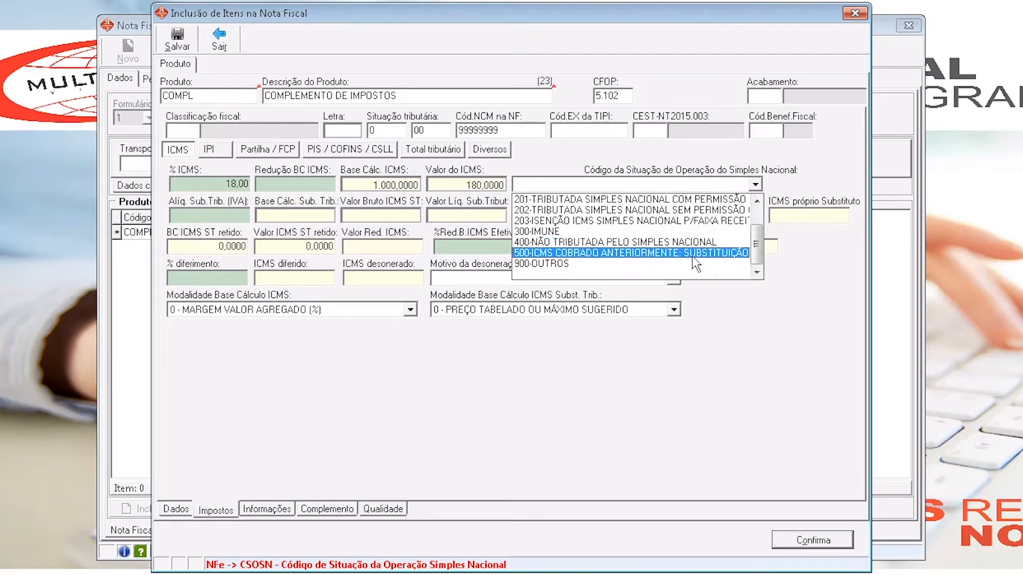
left_click(551, 264)
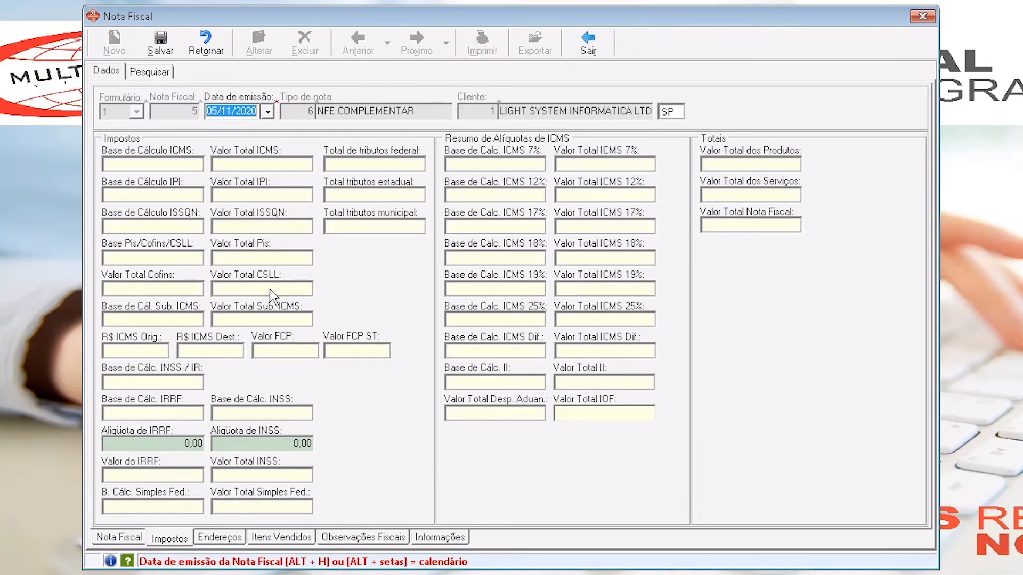
- In the invoice's tax totals, set the ICMS calculation base to 1000 and the total ICMS value to 180
left_click(158, 164)
type("1000")
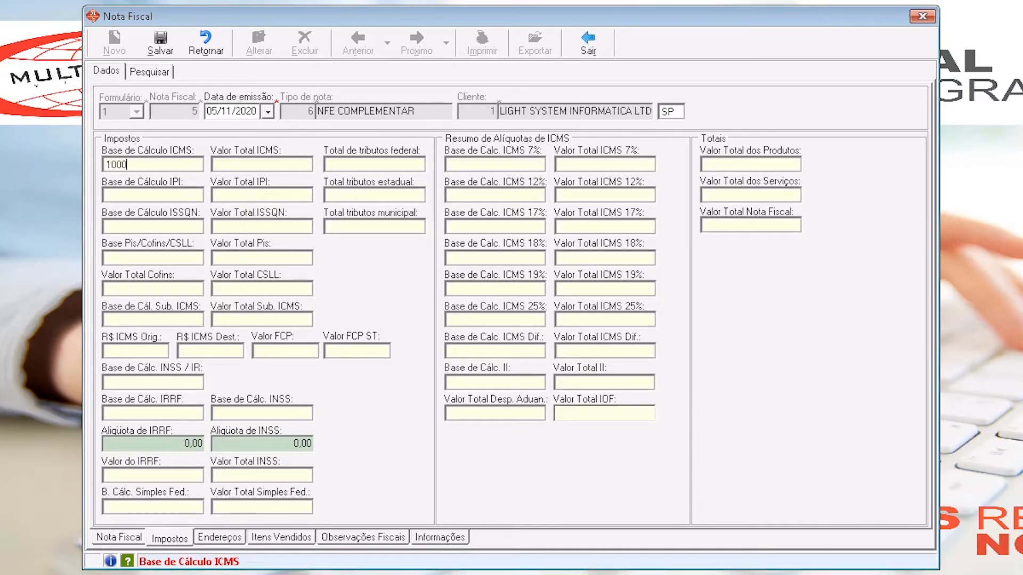
key("Tab")
type("180")
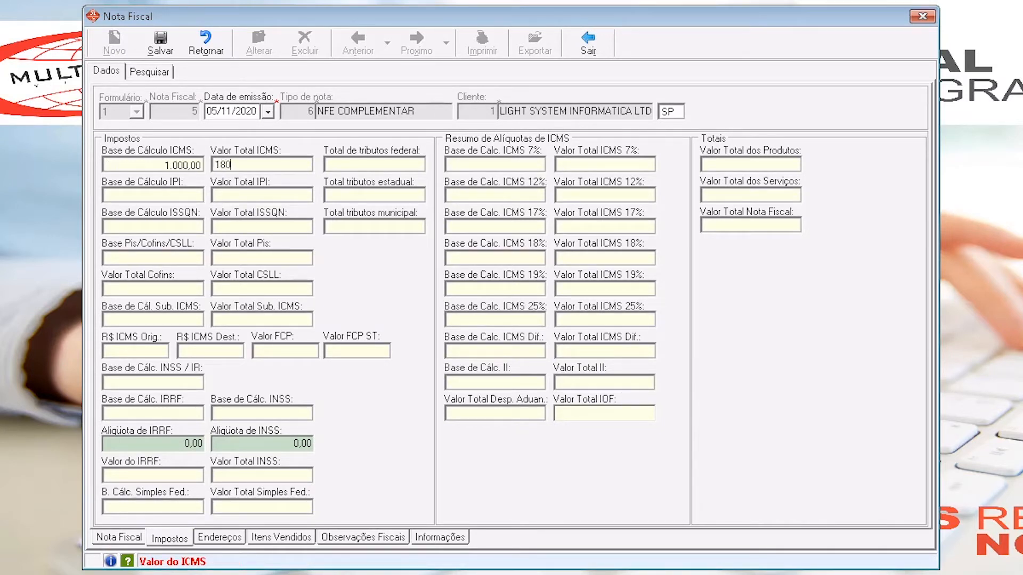
key("Tab")
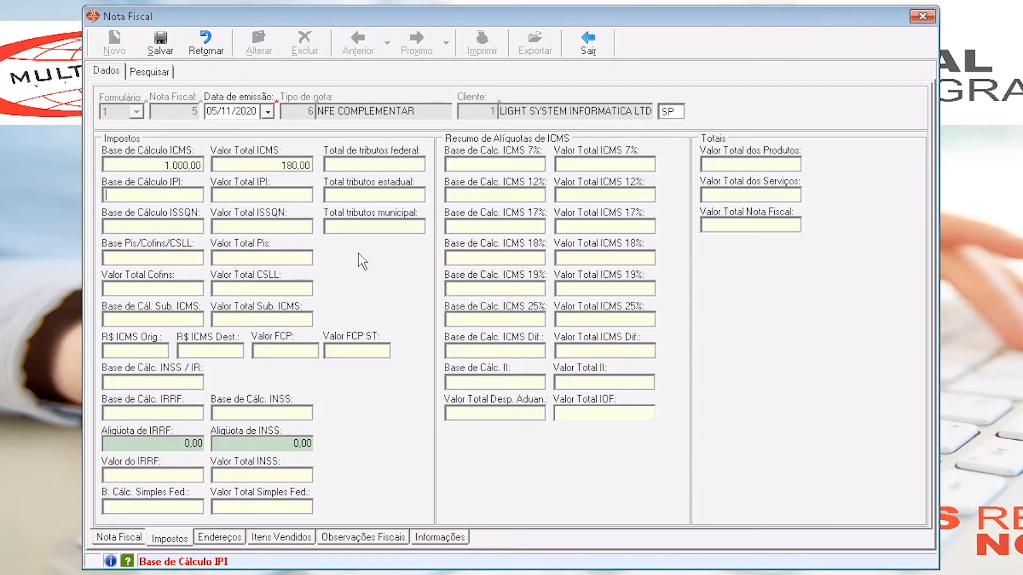
- Set both the product total and the invoice total to 0, and open the invoice's fiscal observations
left_click(760, 163)
type("0")
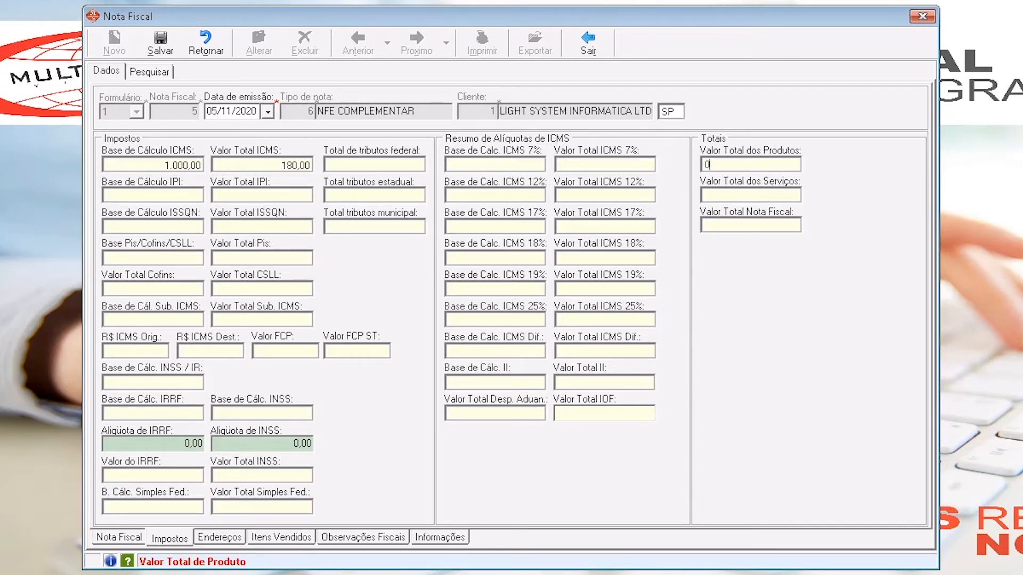
key("Tab")
left_click(783, 224)
type("0")
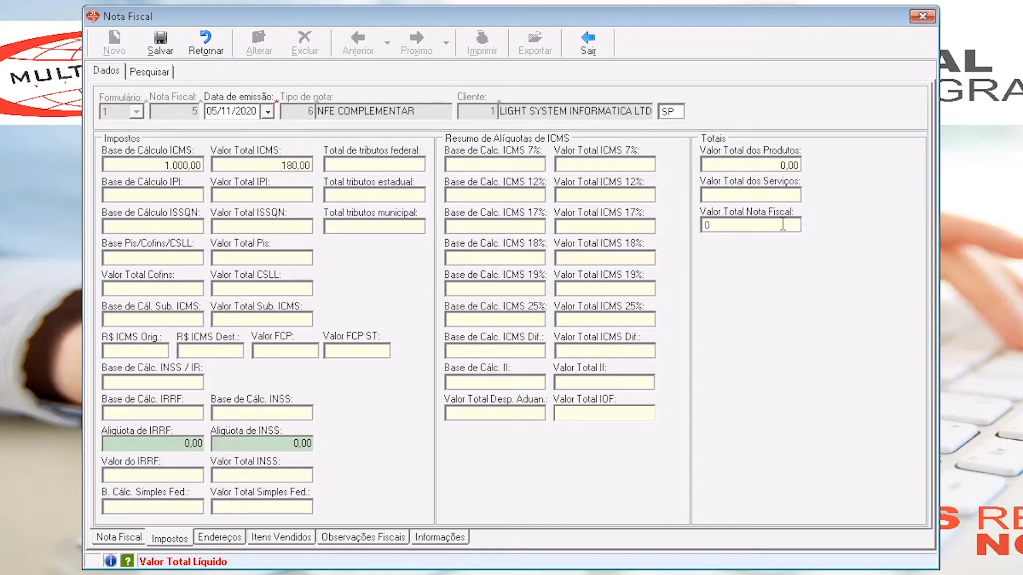
key("Tab")
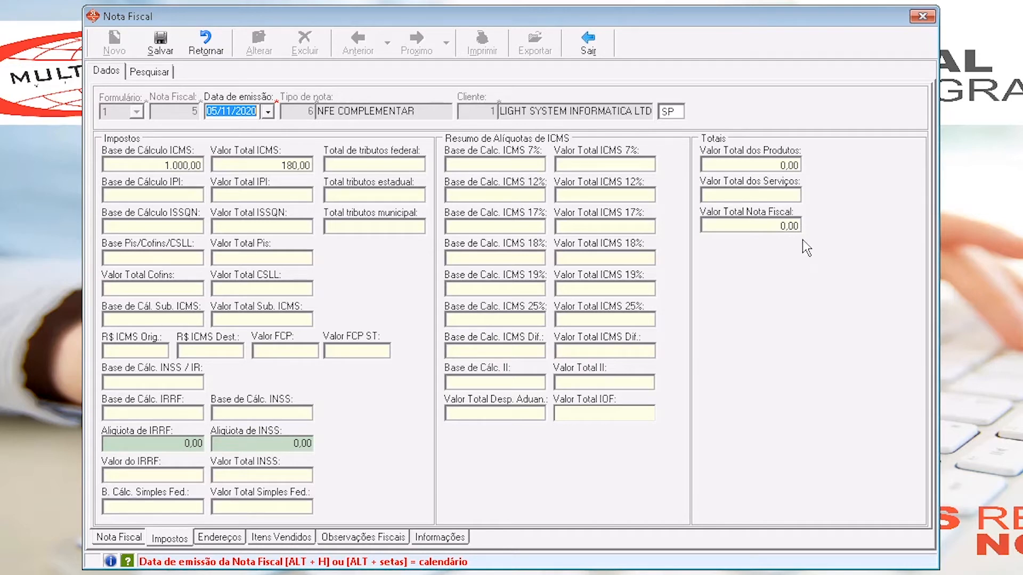
left_click(368, 538)
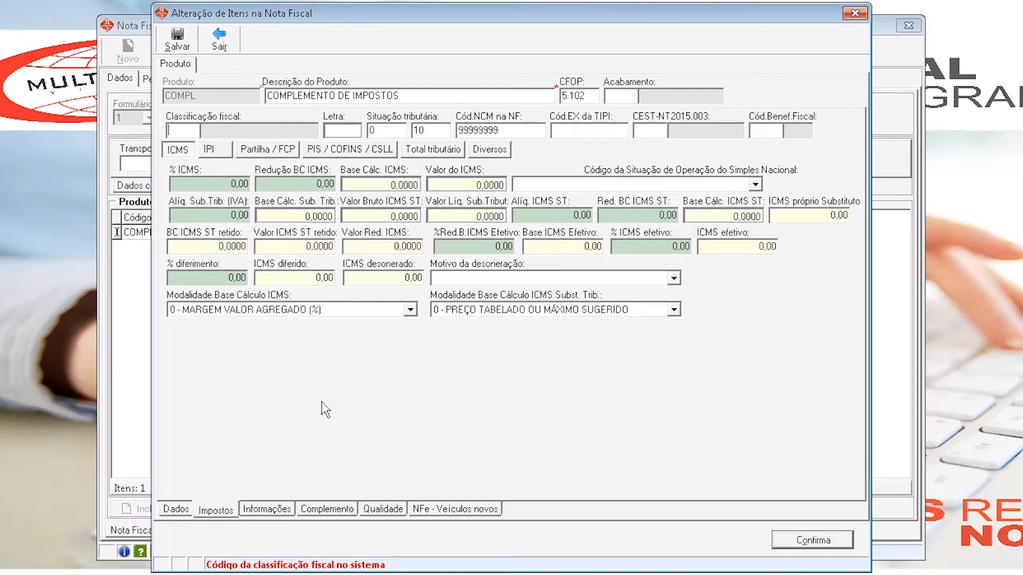
- Check the COMPL item's ICMS substitution base and net value fields, and select 900-OUTROS as its Simples Nacional operation code
left_click(315, 216)
left_click_drag(315, 216, 255, 217)
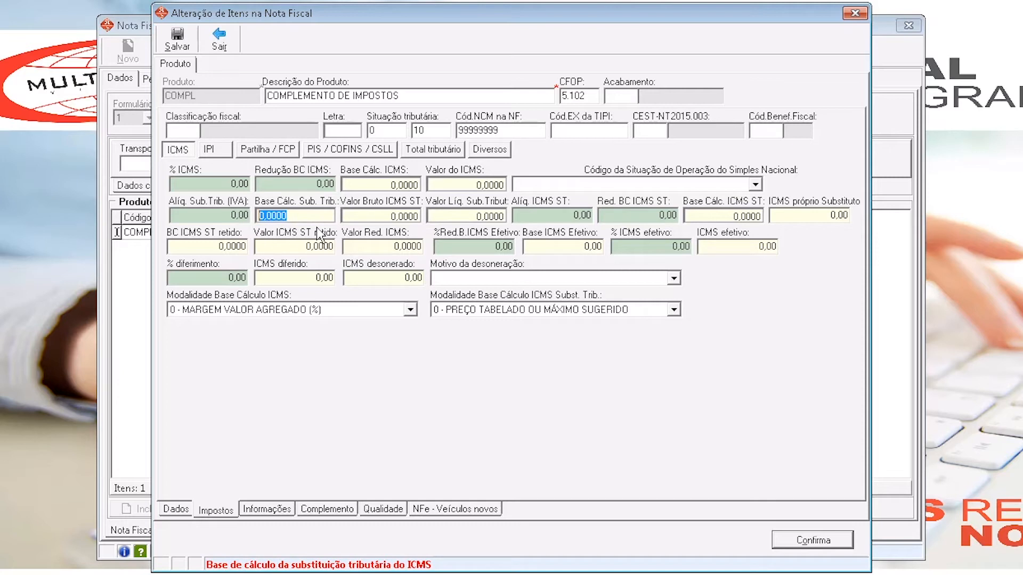
left_click(464, 216)
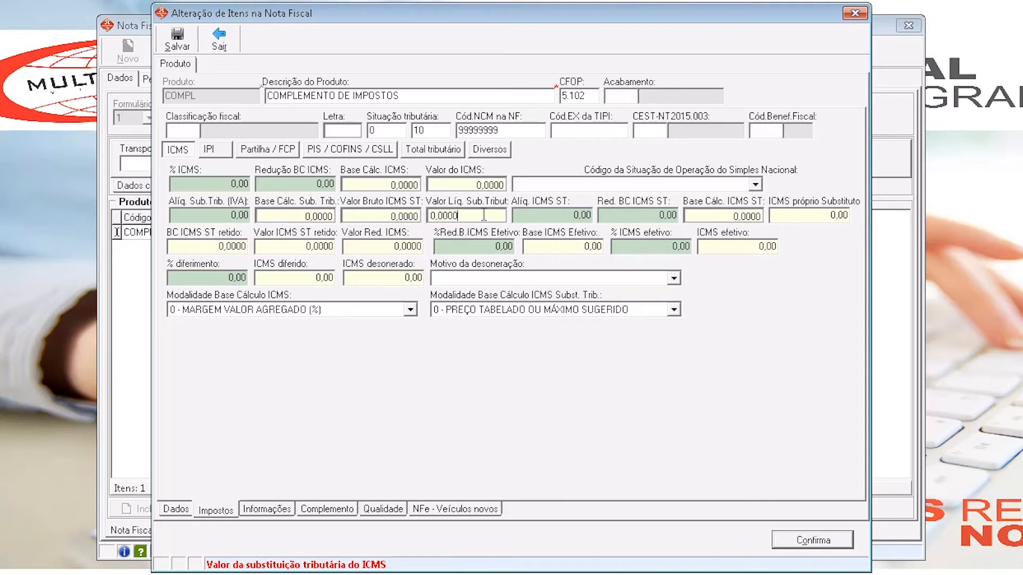
left_click_drag(484, 215, 382, 221)
left_click(575, 184)
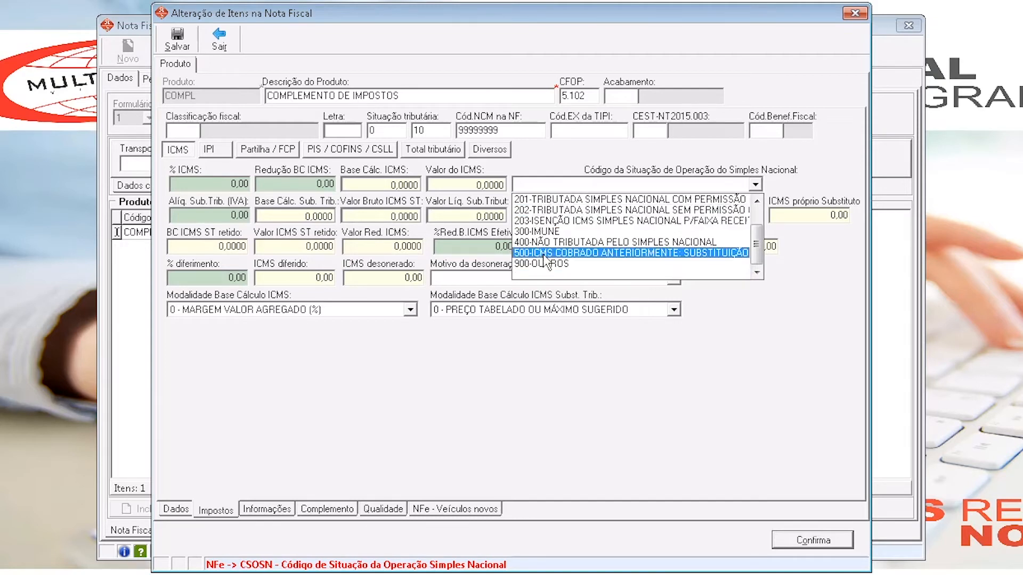
left_click(555, 264)
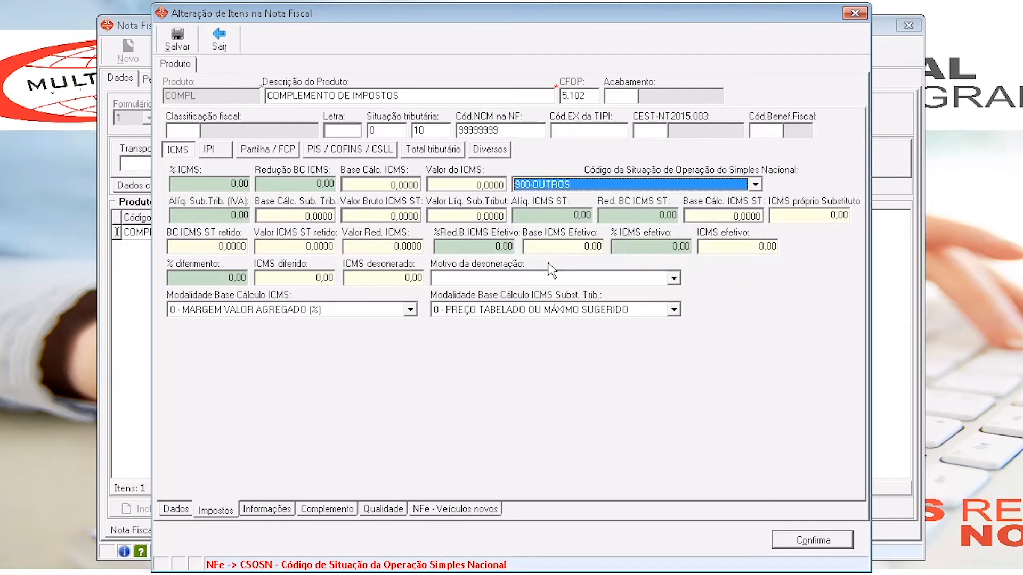
- Set the COMPL item's tax substitution base to 1500 and net substitution value to 250, and save the item
left_click(307, 217)
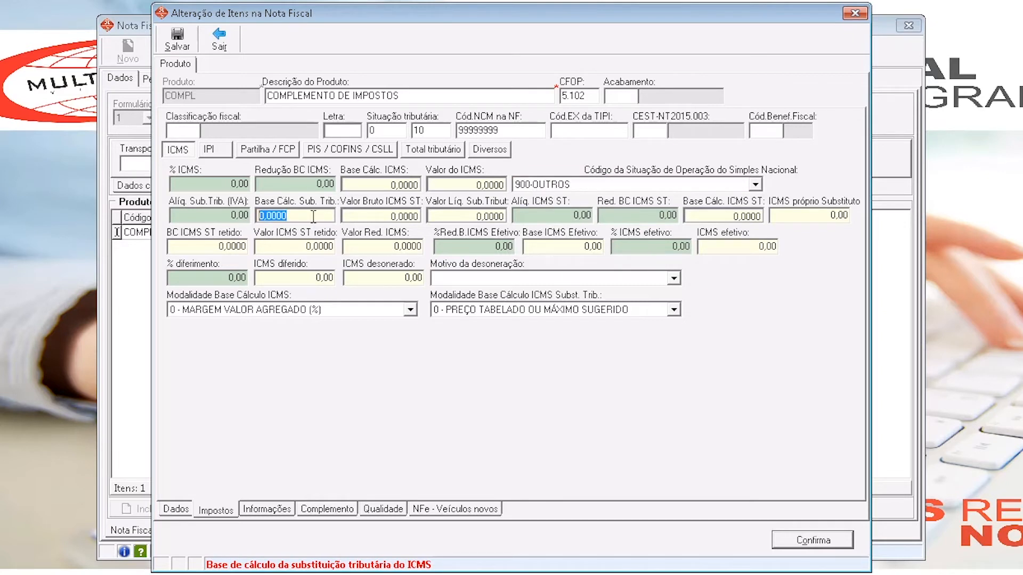
type("1500")
key("Tab")
key("Tab")
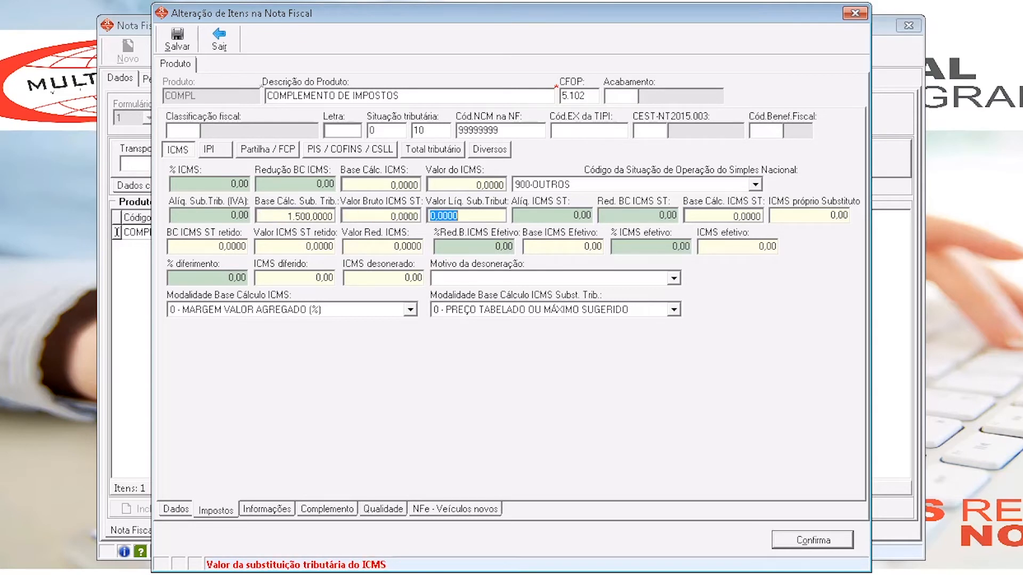
type("250")
key("Tab")
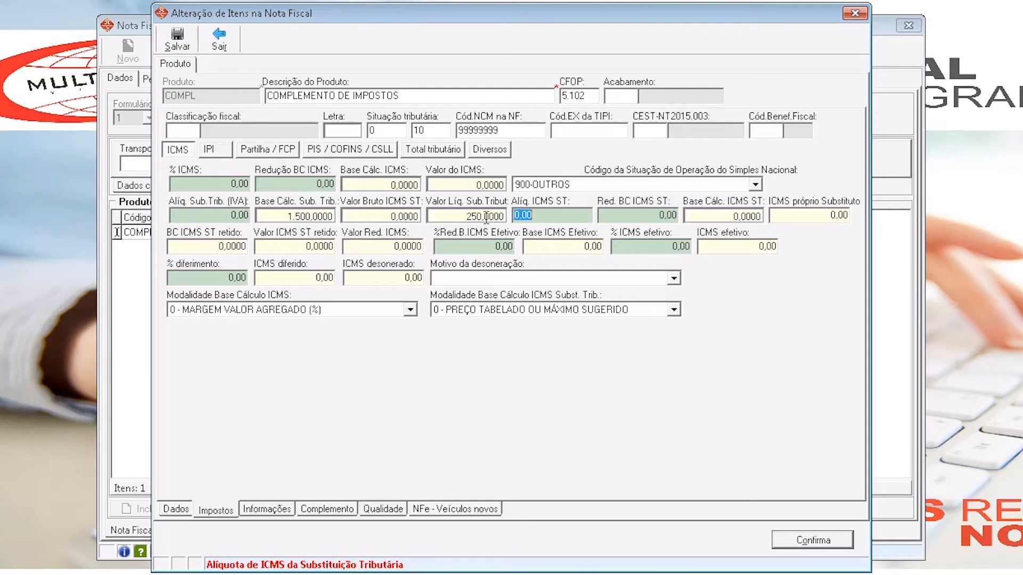
left_click(177, 40)
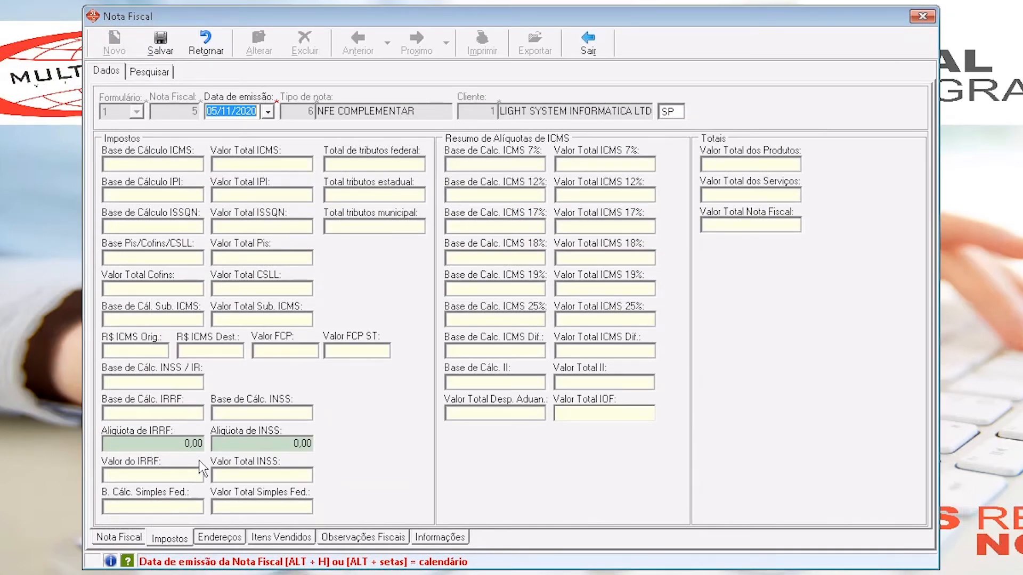
- In the invoice's tax totals, set the ICMS substitution base to 1500 and the total ICMS substitution value to 250
left_click(162, 318)
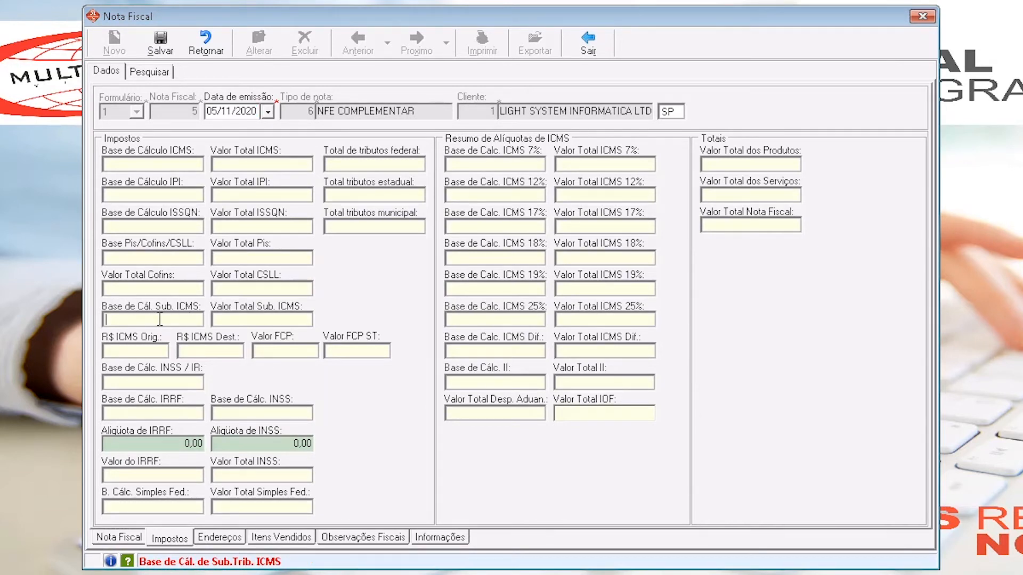
type("1500")
key("Tab")
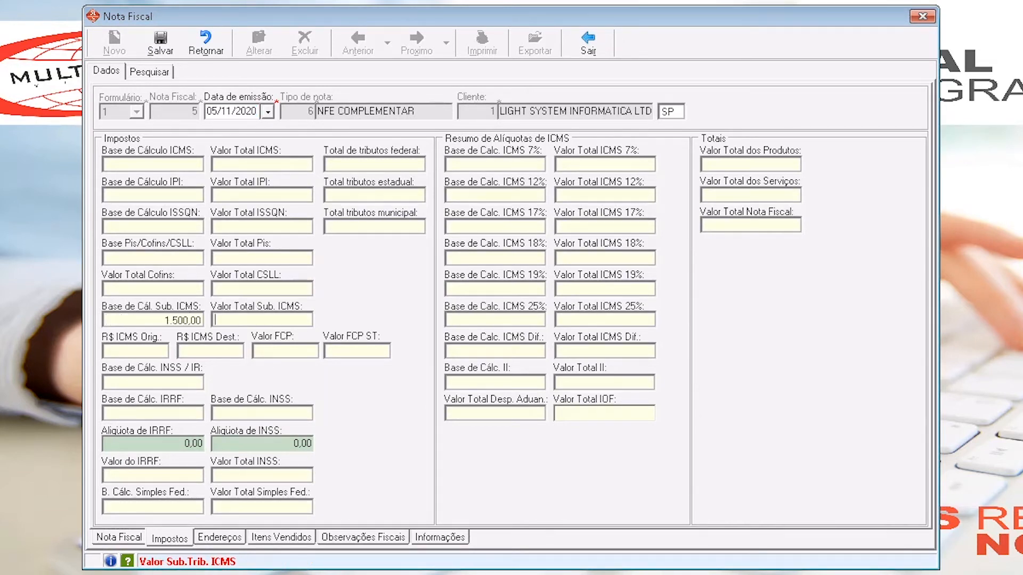
type("250")
key("Tab")
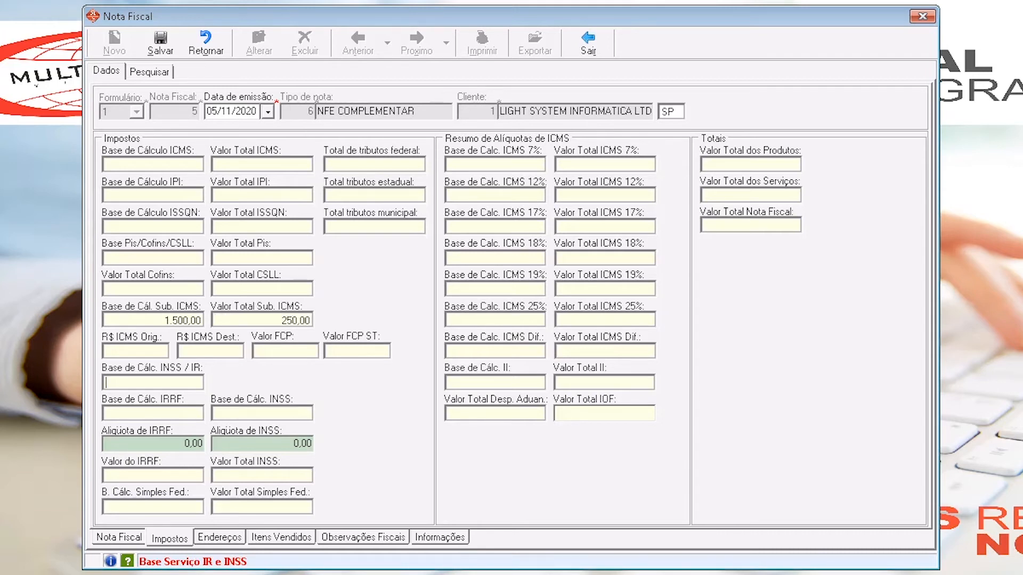
left_click(260, 320)
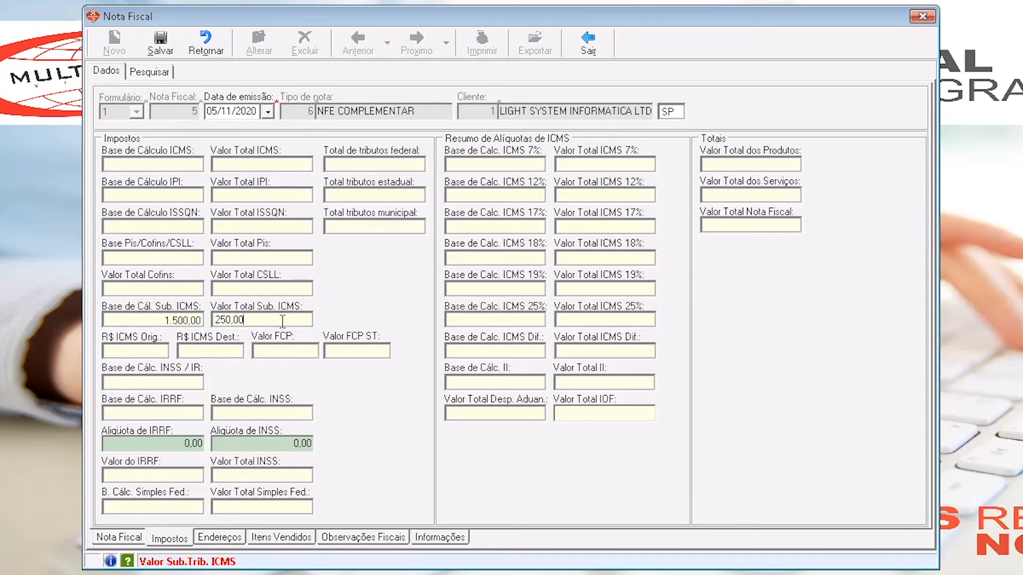
- Set the invoice's product total to 0 and its invoice total to 250
left_click(750, 166)
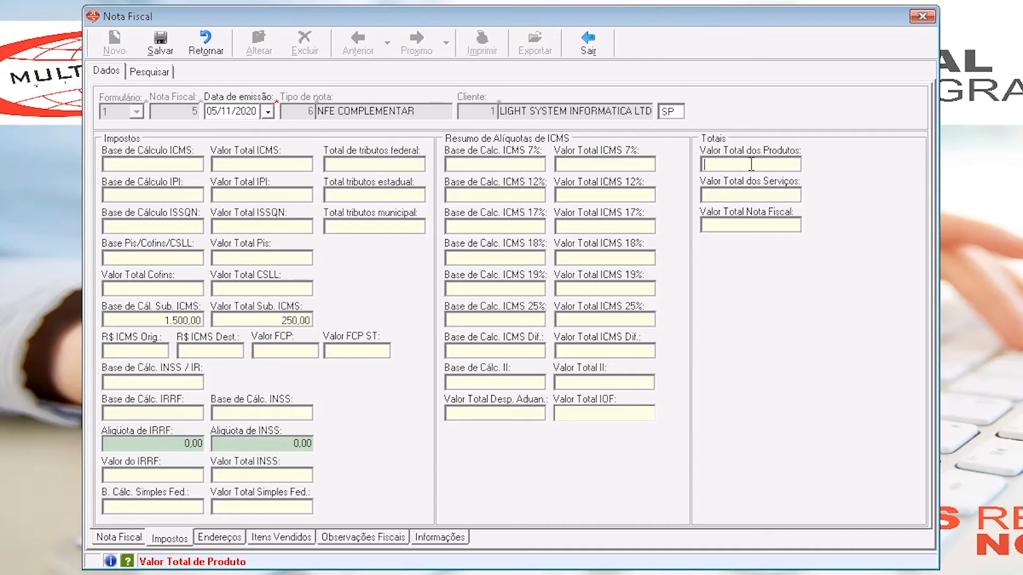
type("0")
key("Tab")
left_click(769, 227)
type("250")
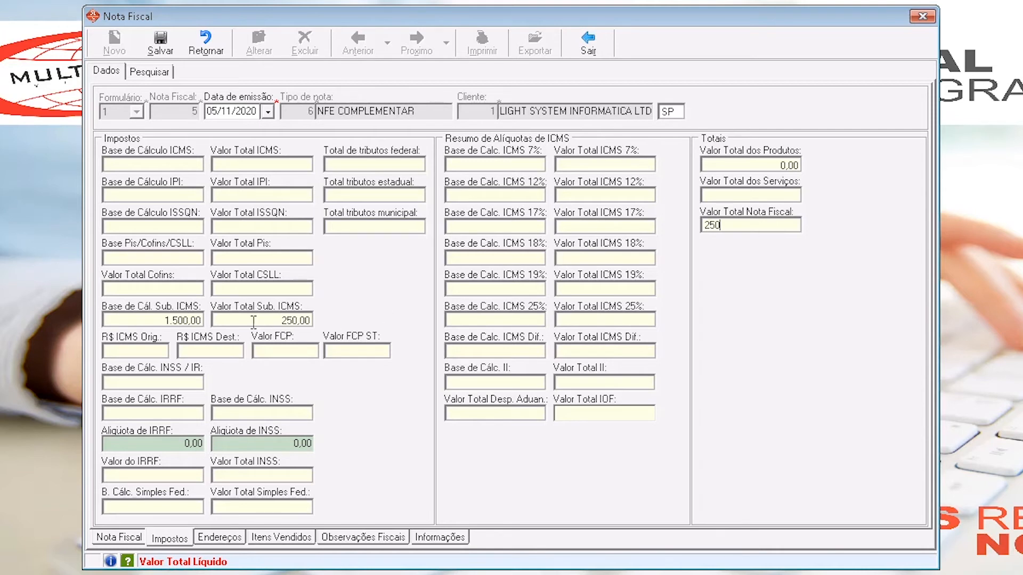
- Compare the total ICMS substitution value with the invoice total, and open the invoice's fiscal observations
left_click_drag(261, 320, 185, 322)
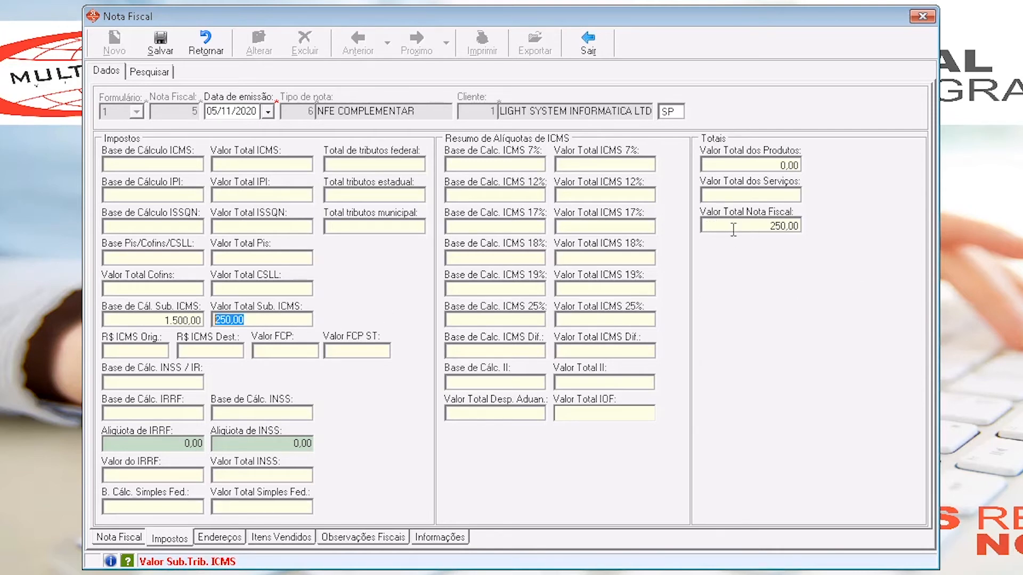
left_click_drag(735, 226, 674, 223)
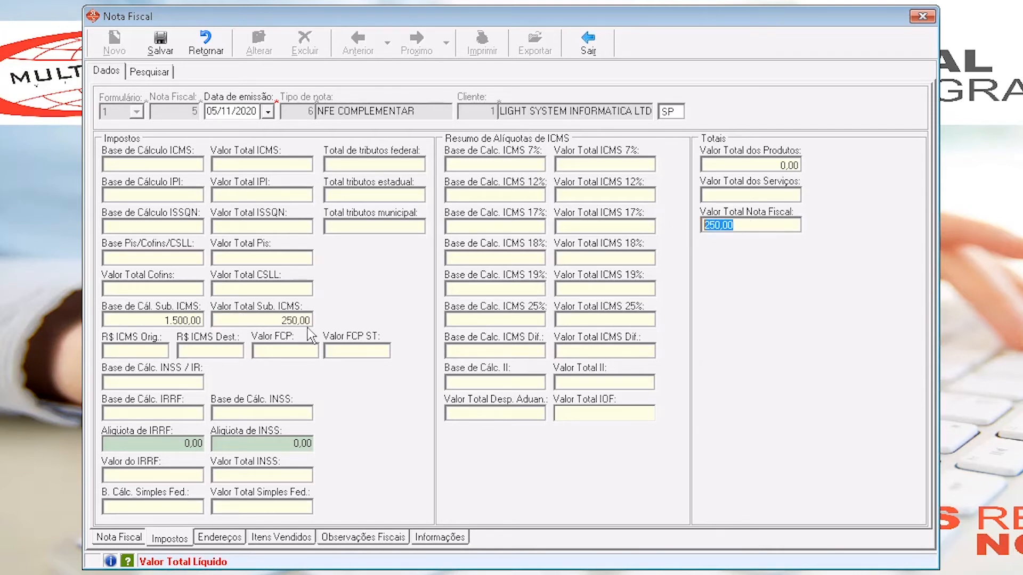
left_click(270, 321)
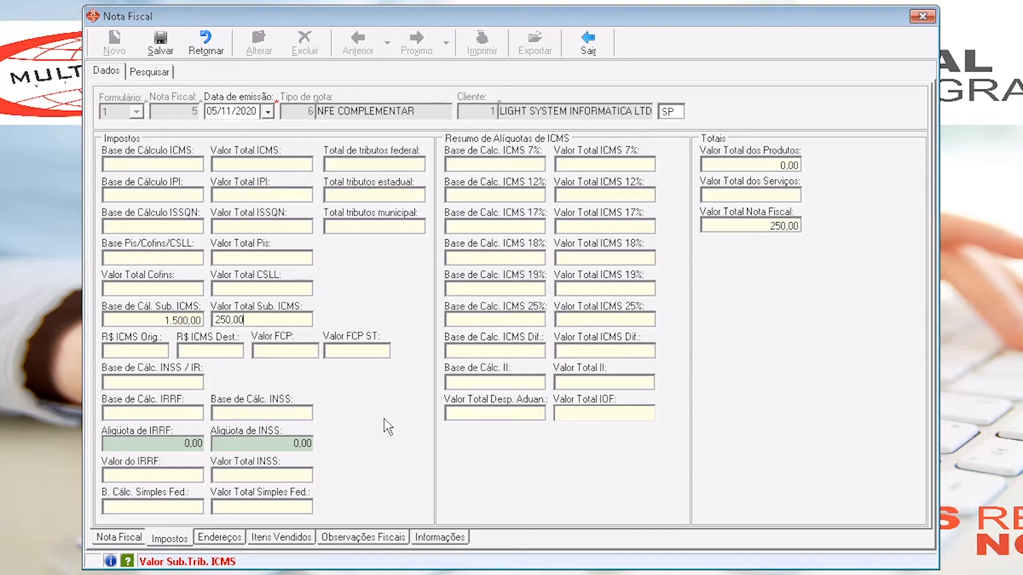
left_click(356, 539)
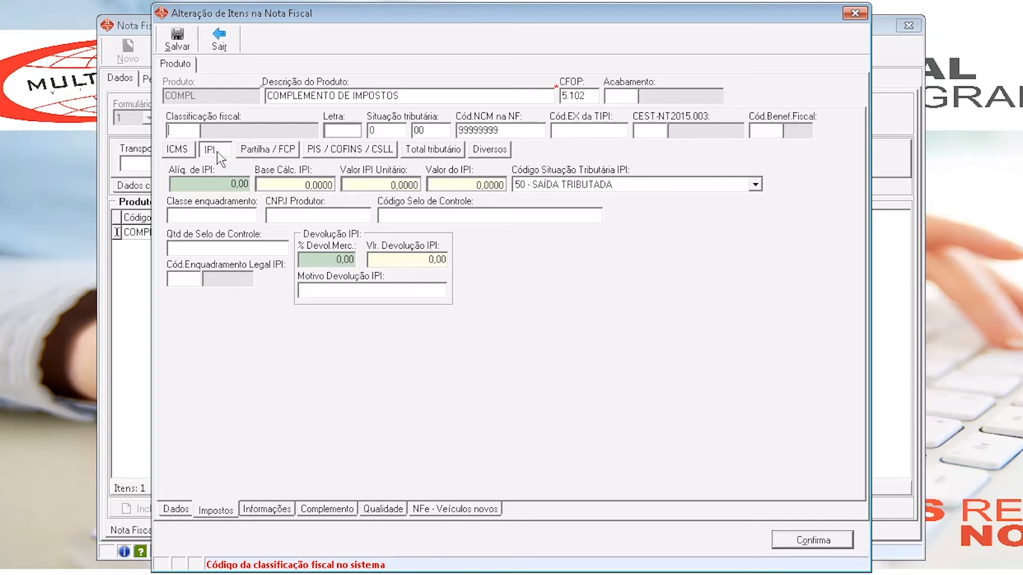
- Set the COMPL item's IPI calculation base to 1000 and its IPI value to 50
left_click(307, 187)
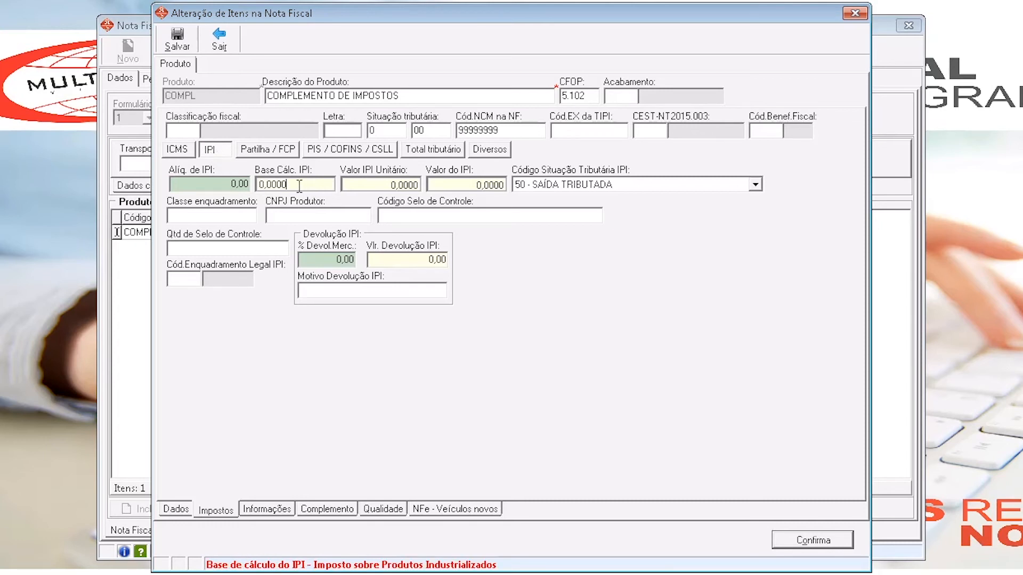
left_click(472, 185)
left_click_drag(473, 183, 419, 185)
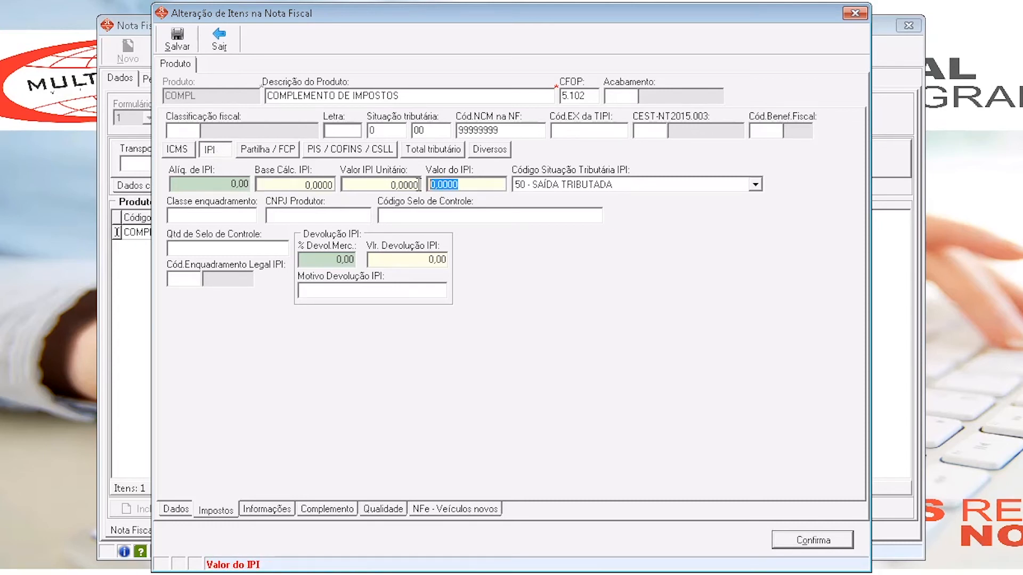
left_click_drag(291, 187, 256, 184)
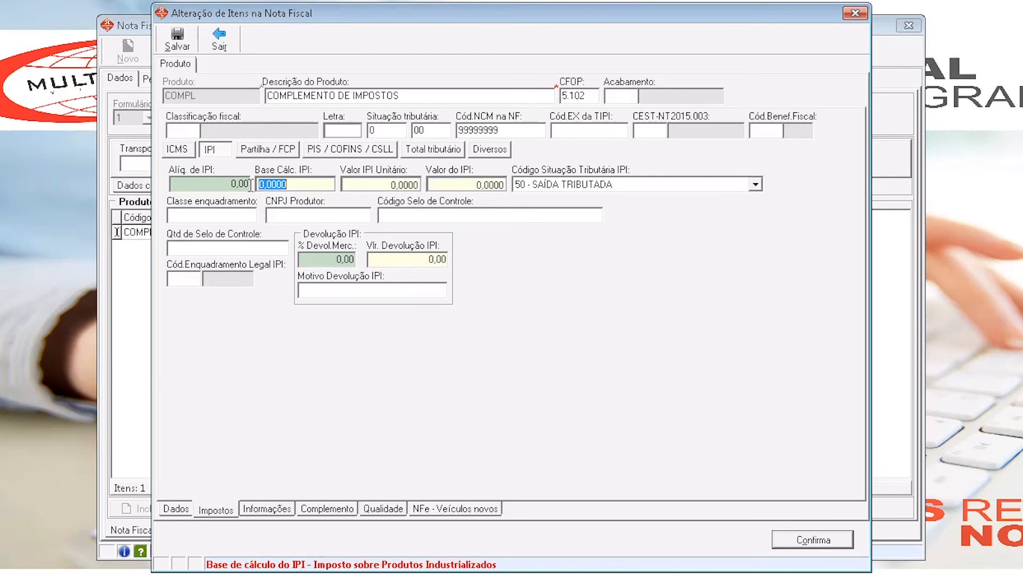
type("1000")
key("Tab")
key("Tab")
type("50")
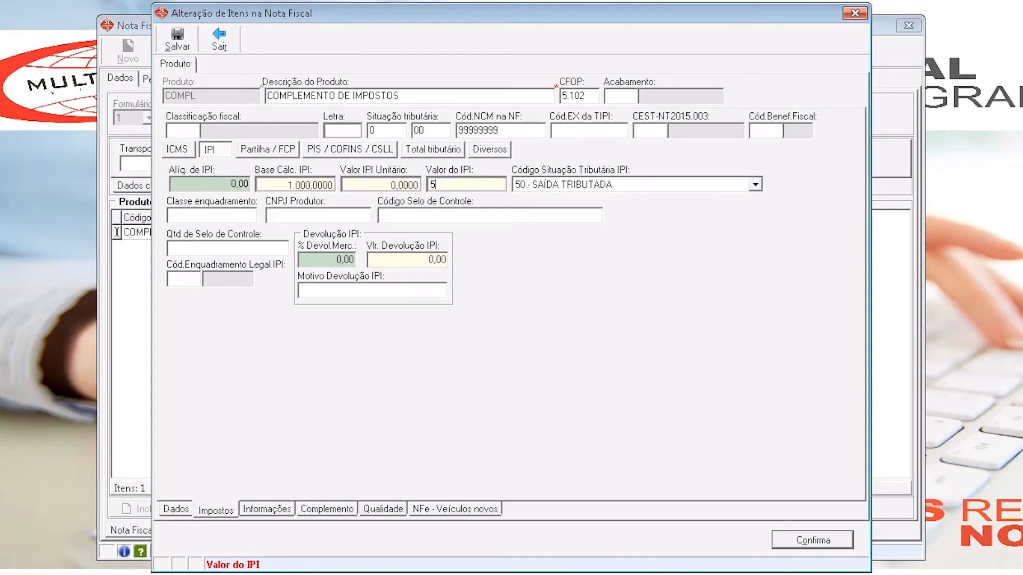
- Set the item's IPI rate to 5 and choose 50 - SAÍDA TRIBUTADA as its IPI tax situation code
left_click(236, 185)
type("5")
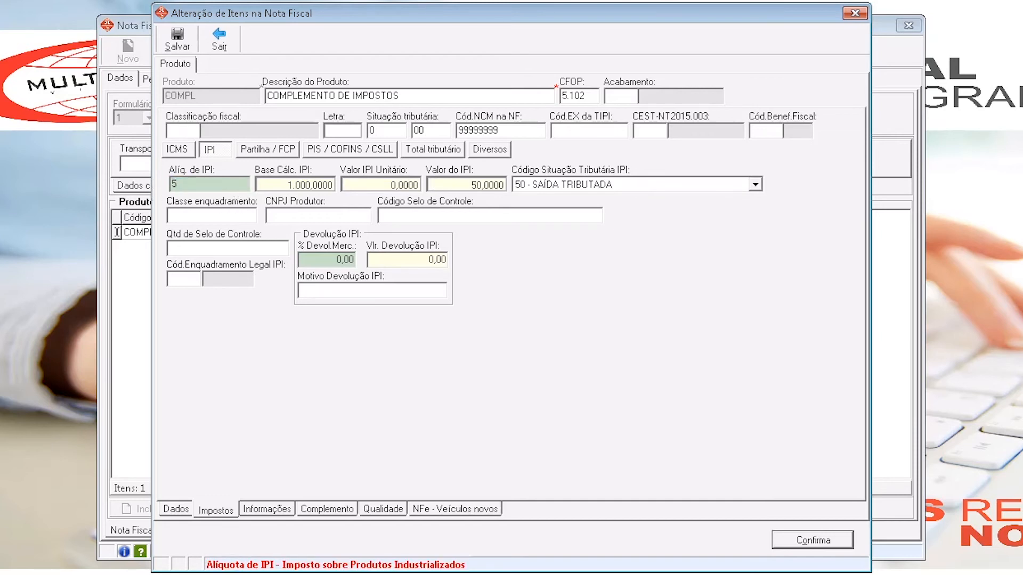
key("Tab")
key("shift+Tab")
left_click(546, 187)
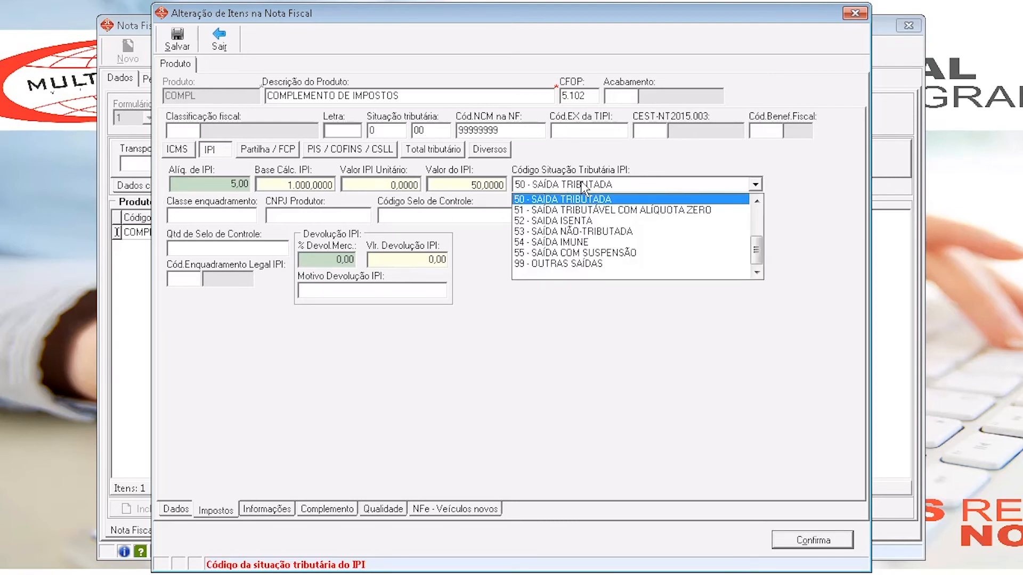
left_click(657, 200)
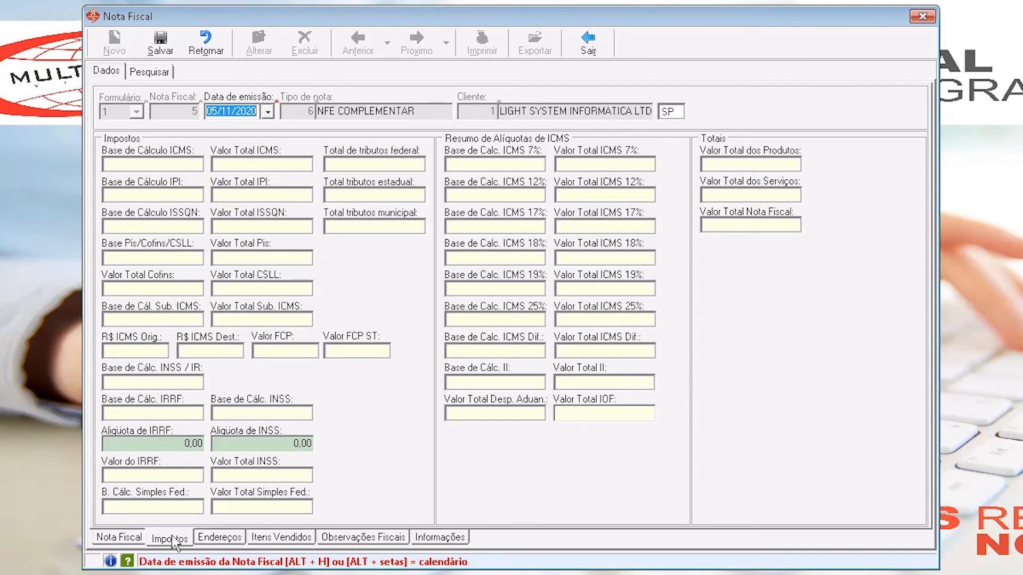
- In the invoice's tax totals, set the IPI calculation base to 1000 and the total IPI value to 50
left_click(173, 192)
type("1000")
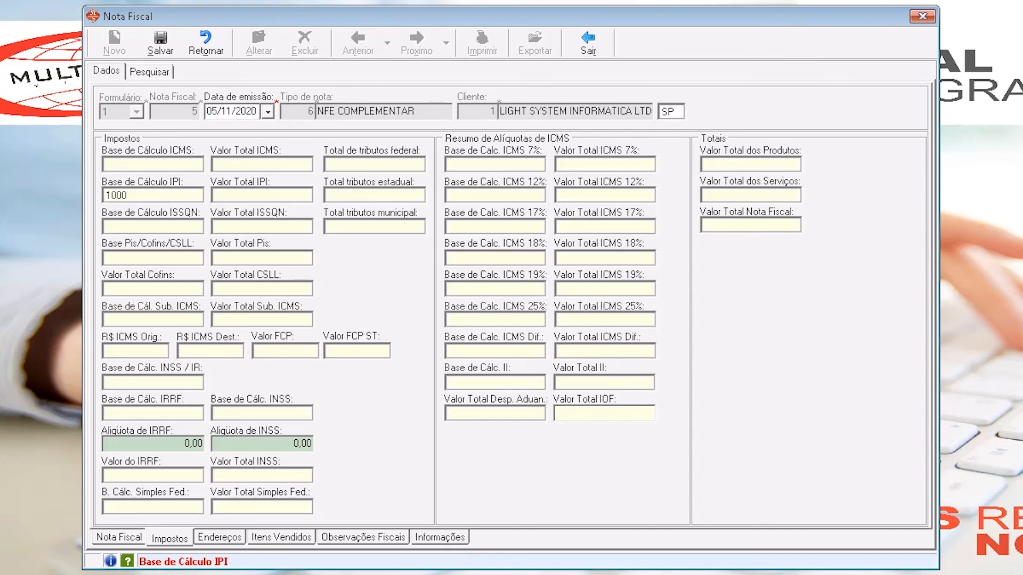
key("Tab")
type("50")
key("Tab")
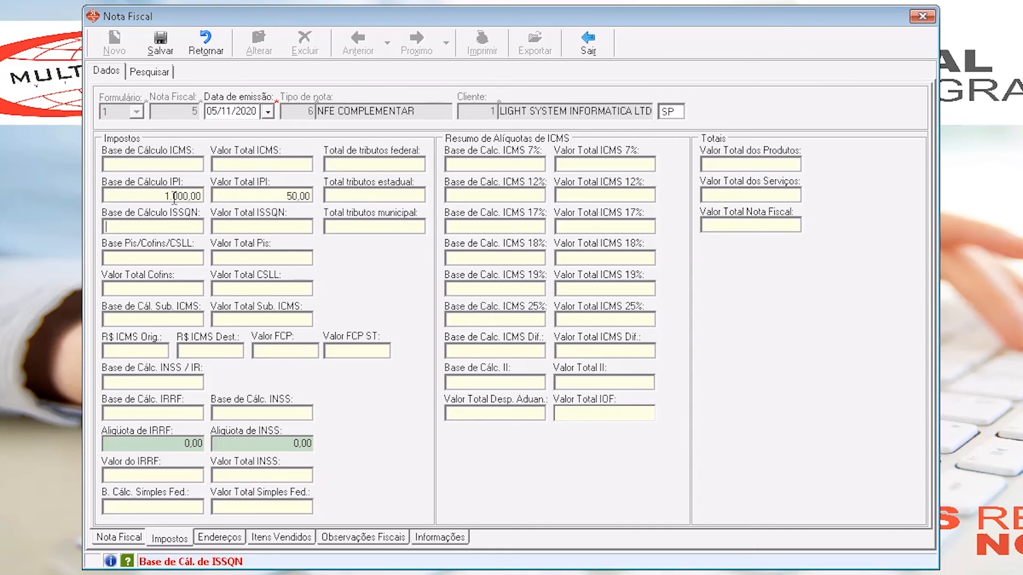
- Set the invoice's product total to 0 and its invoice total to 50
left_click(753, 164)
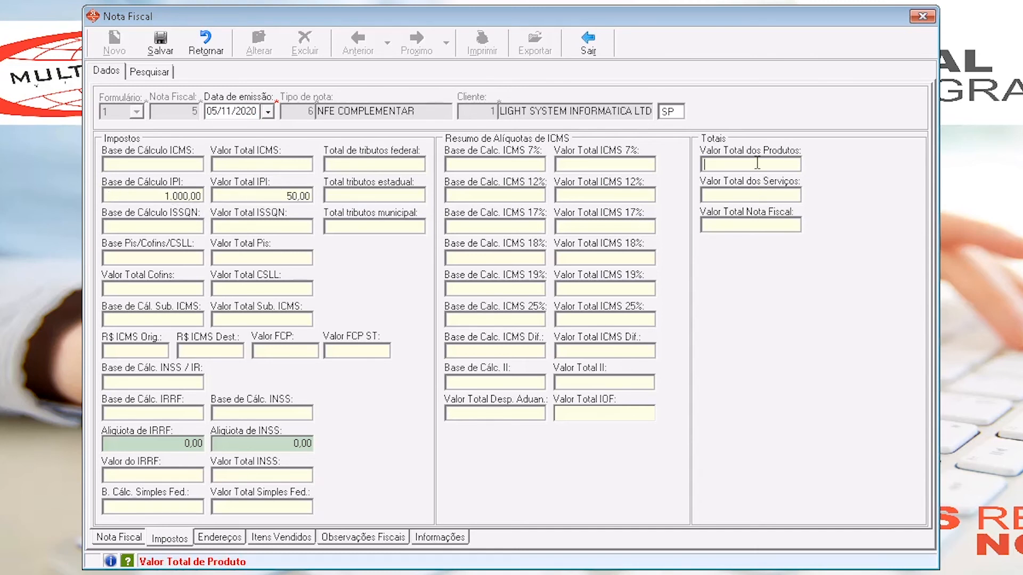
type("0")
left_click(745, 227)
type("50")
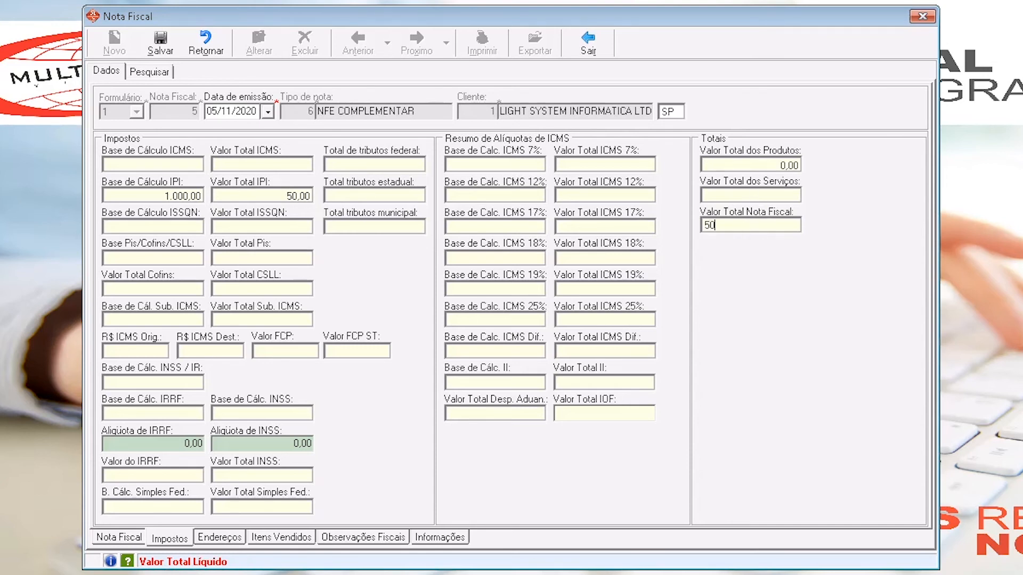
key("Tab")
- Compare the invoice's total IPI value with its invoice total
left_click(762, 198)
left_click(765, 226)
left_click_drag(765, 226, 672, 234)
left_click(273, 192)
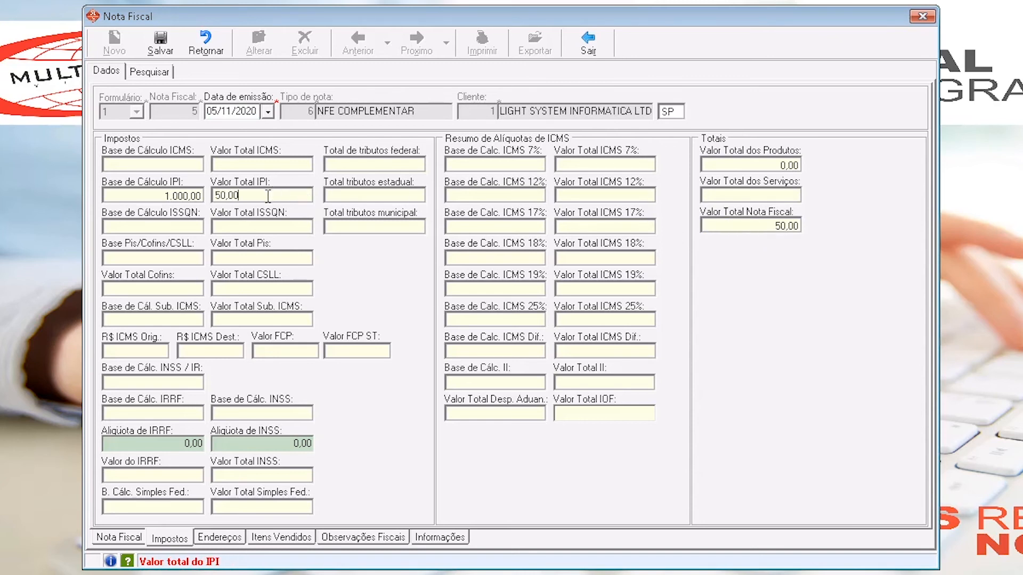
left_click(732, 224)
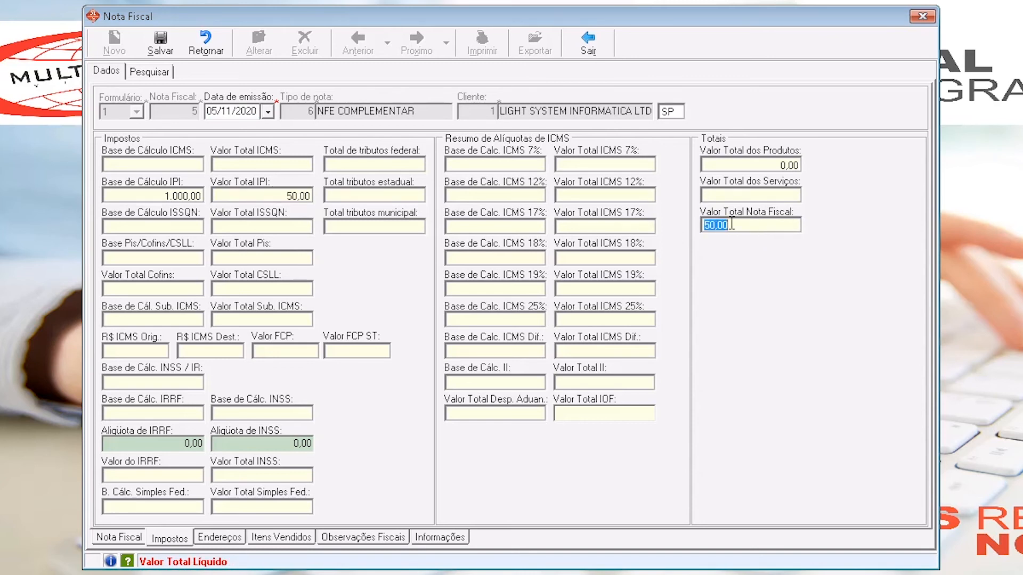
left_click(732, 224)
- Open the first line of the invoice's fiscal observations, and save the invoice
left_click(363, 539)
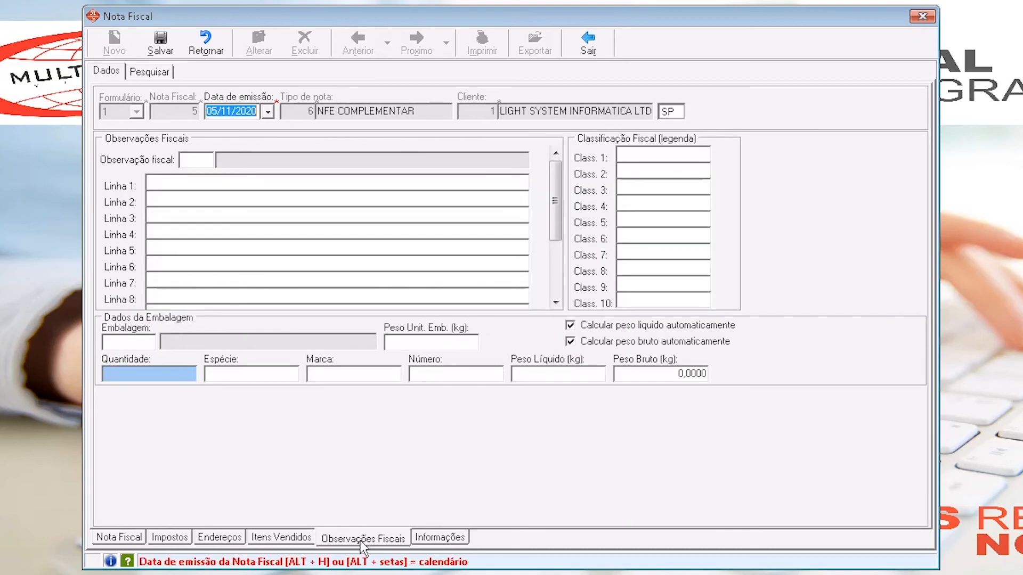
left_click(237, 189)
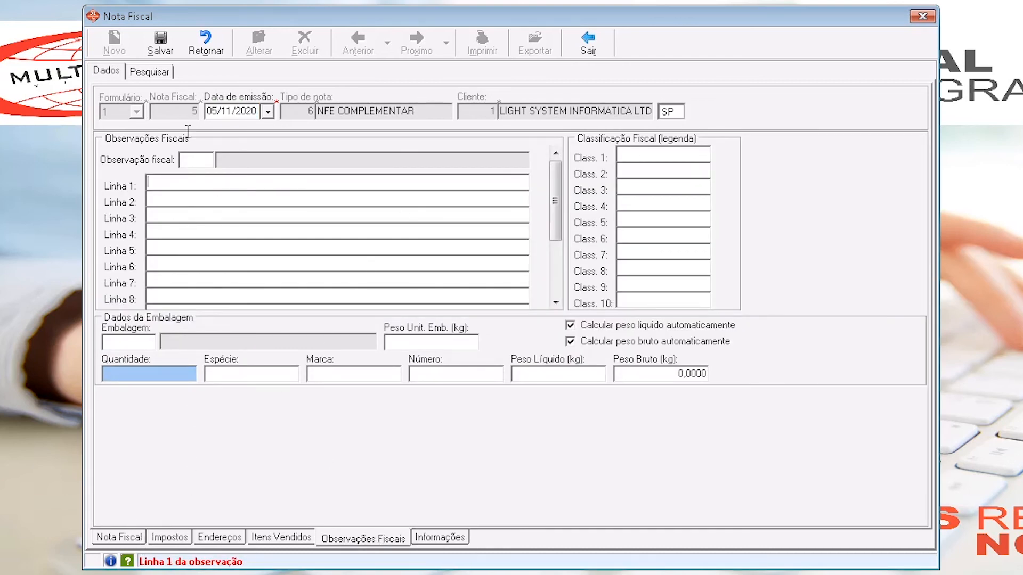
left_click(170, 41)
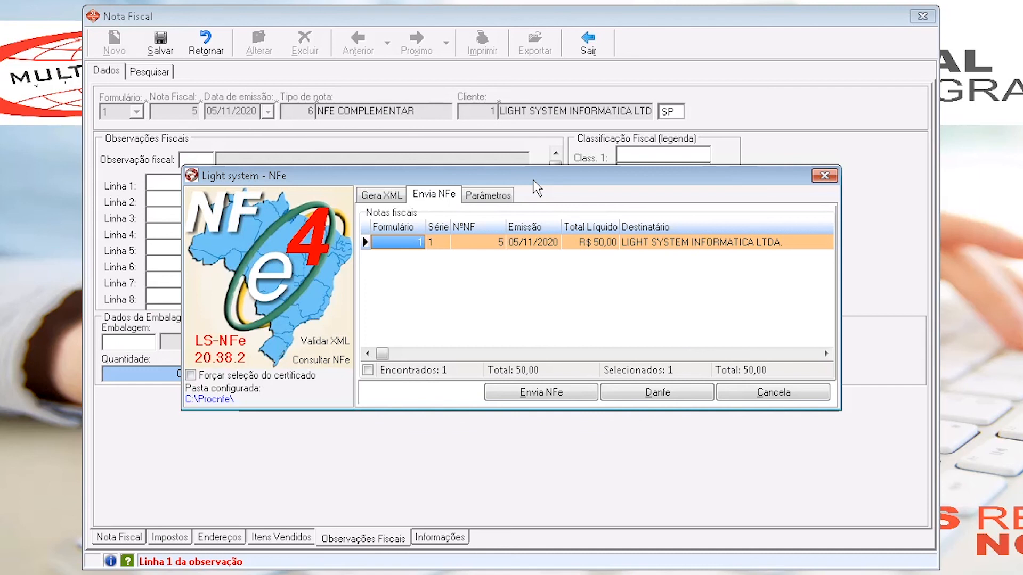
- In the NFe parameters, set the issuing purpose to 2 - NFe Complementar
left_click(490, 195)
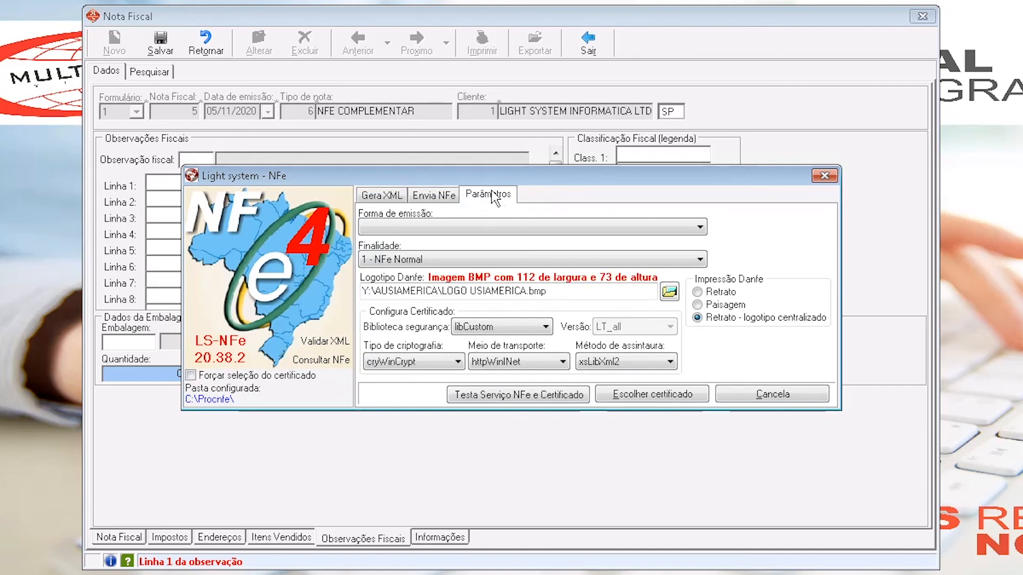
left_click(449, 261)
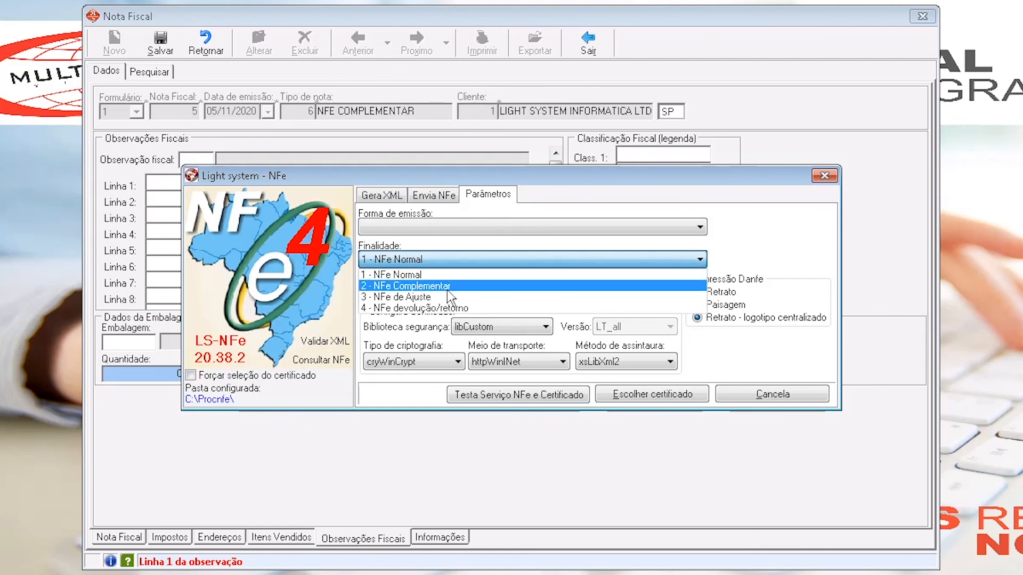
left_click(451, 287)
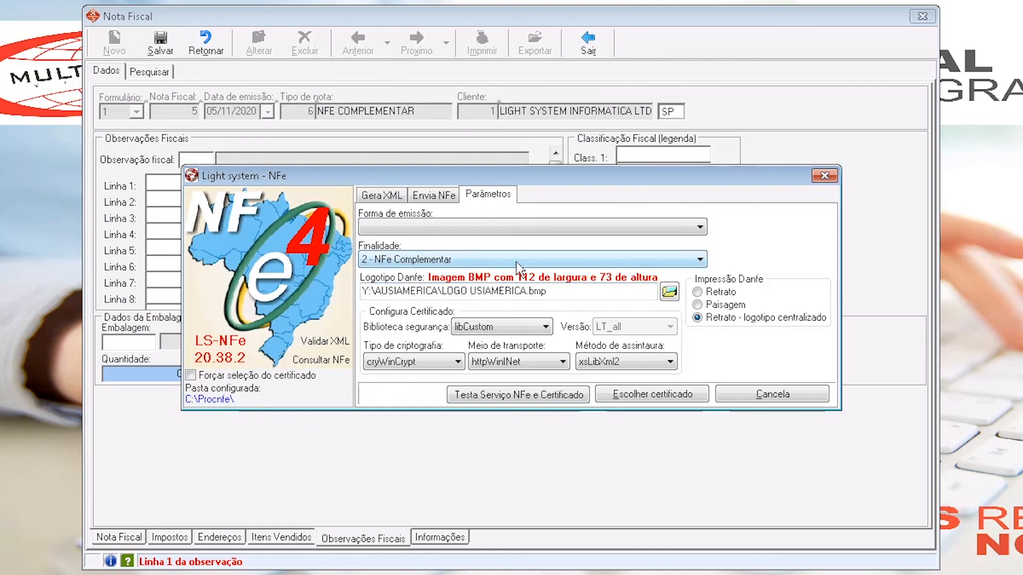
- Generate the invoice's XML with the complementary purpose confirmed, and preview its Danfe without sending
left_click(381, 196)
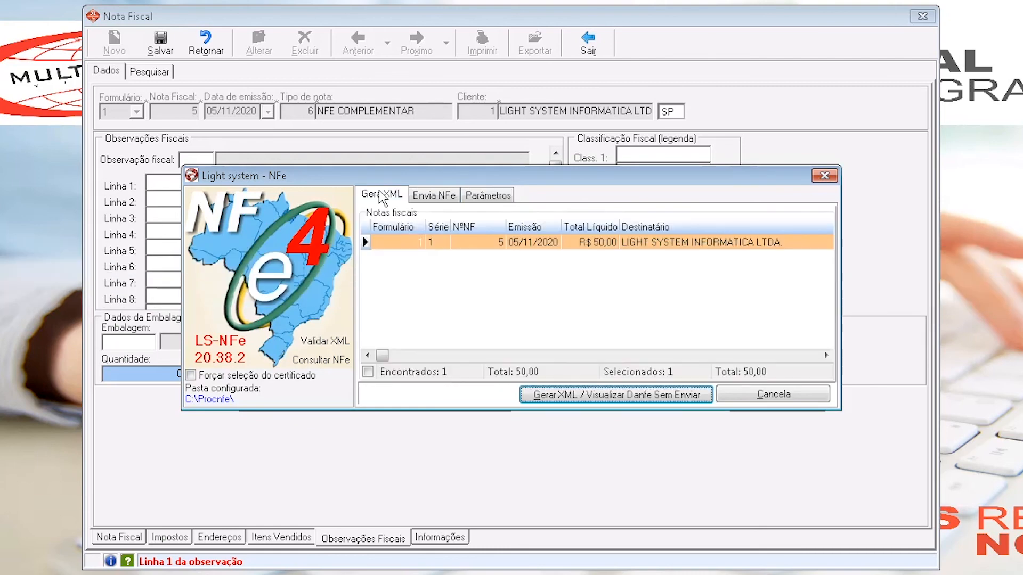
left_click(551, 399)
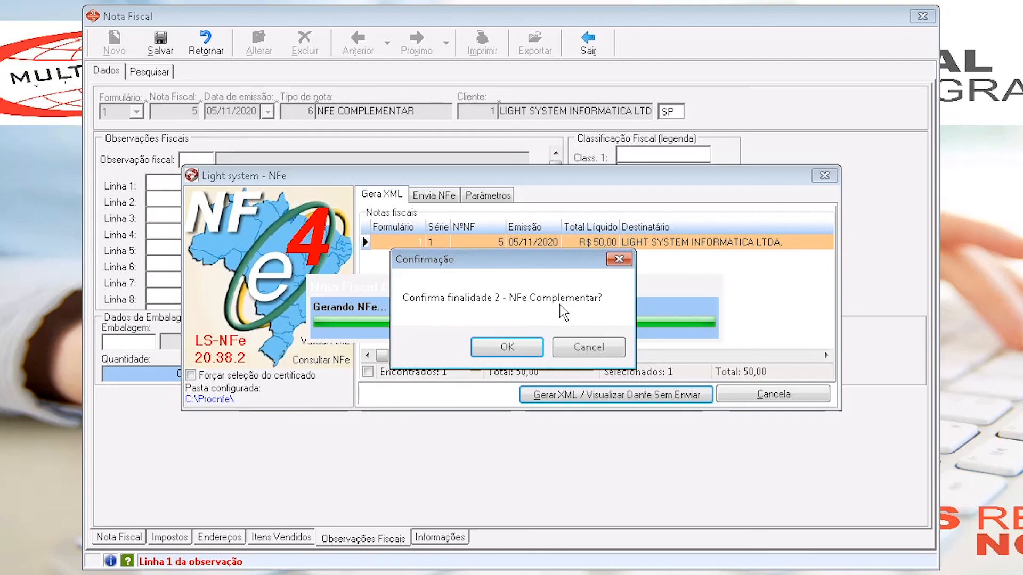
left_click(492, 345)
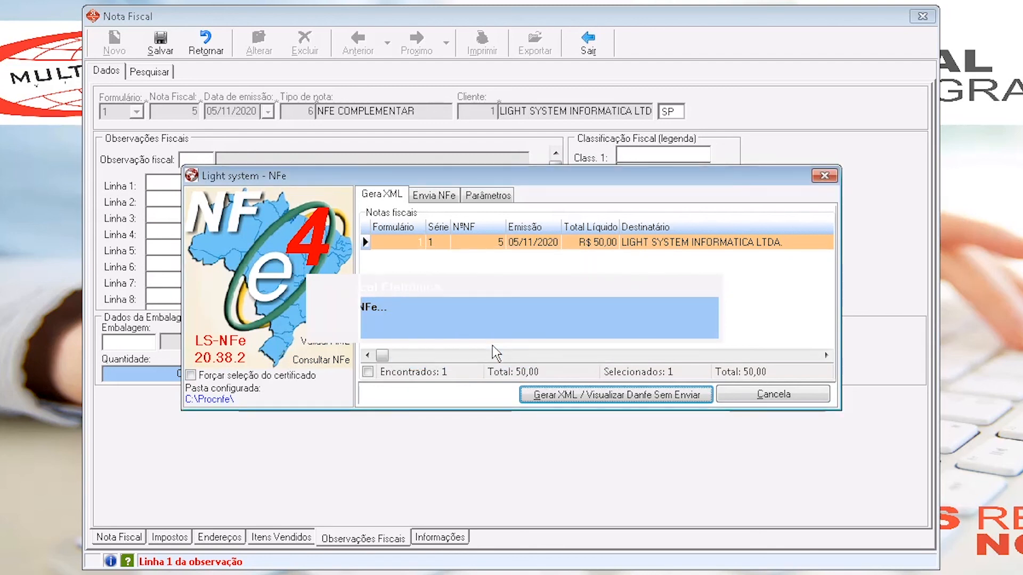
left_click(491, 379)
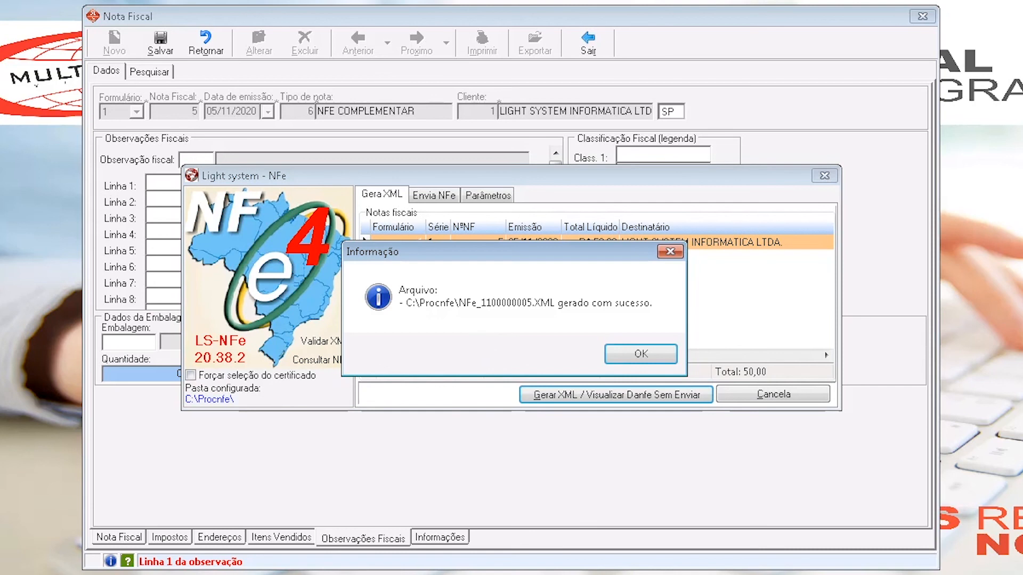
left_click(632, 354)
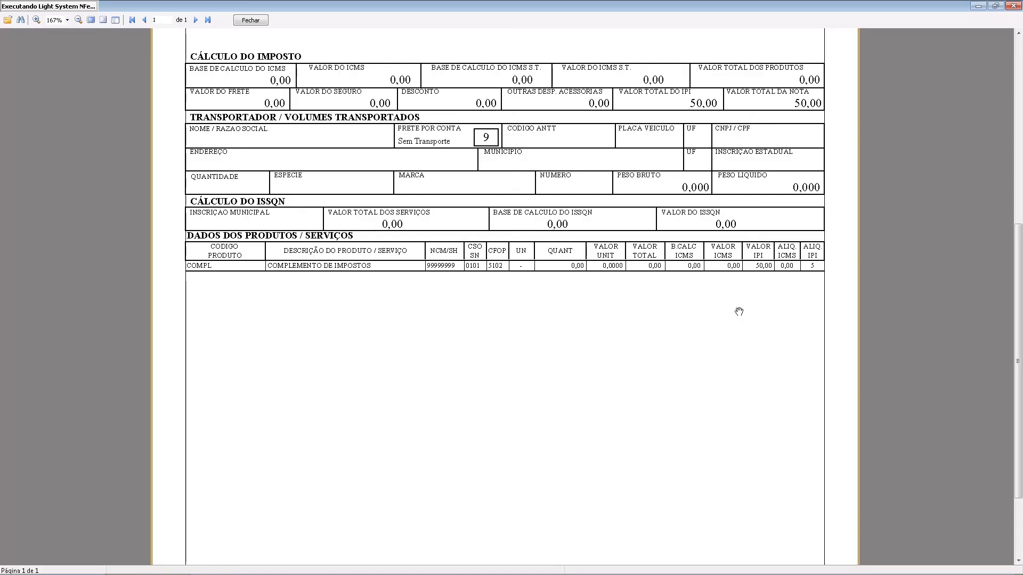